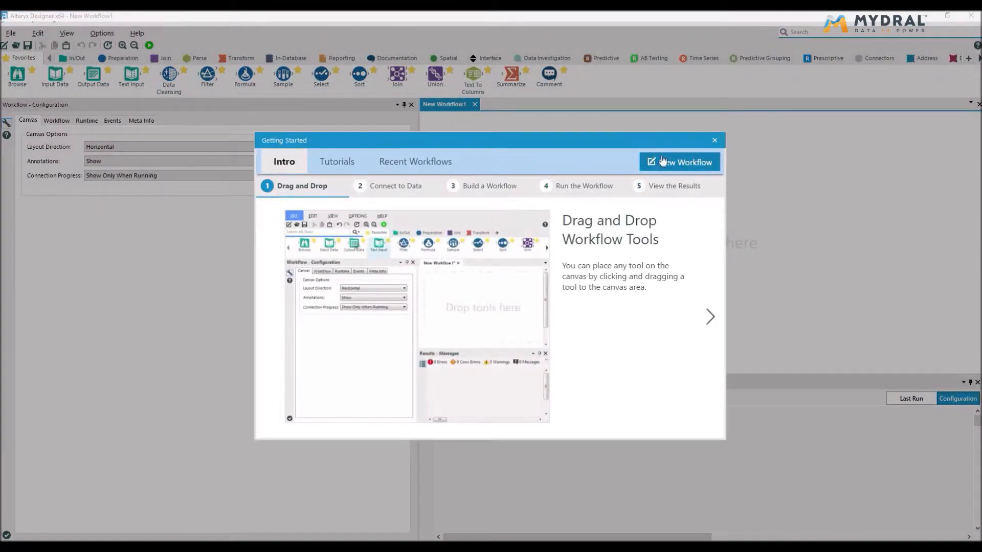
# Step: Start a new workflow and add an Input Data tool that reads the Client$ sheet of SportUp-Data.xlsx
pyautogui.click(670, 165)
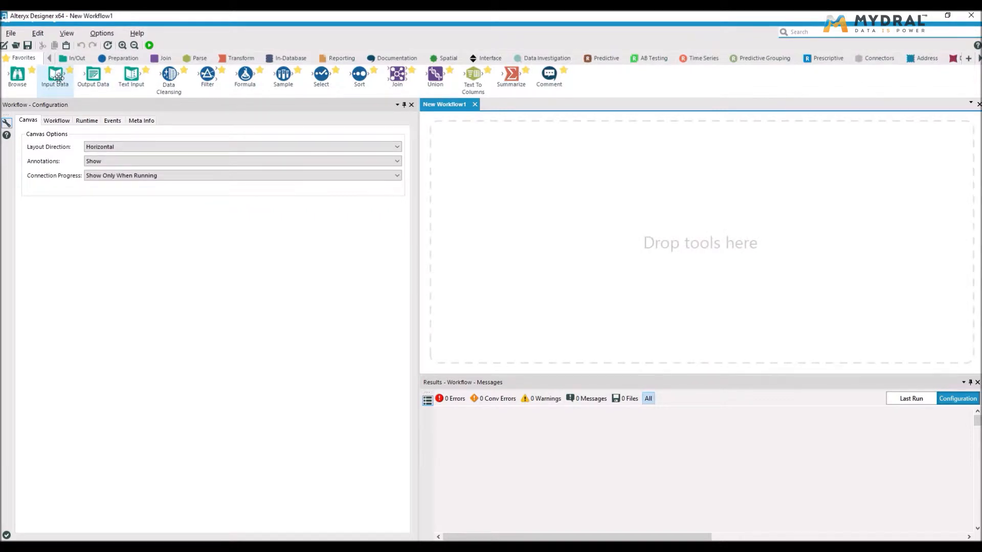
pyautogui.moveTo(58, 78); pyautogui.dragTo(480, 168)
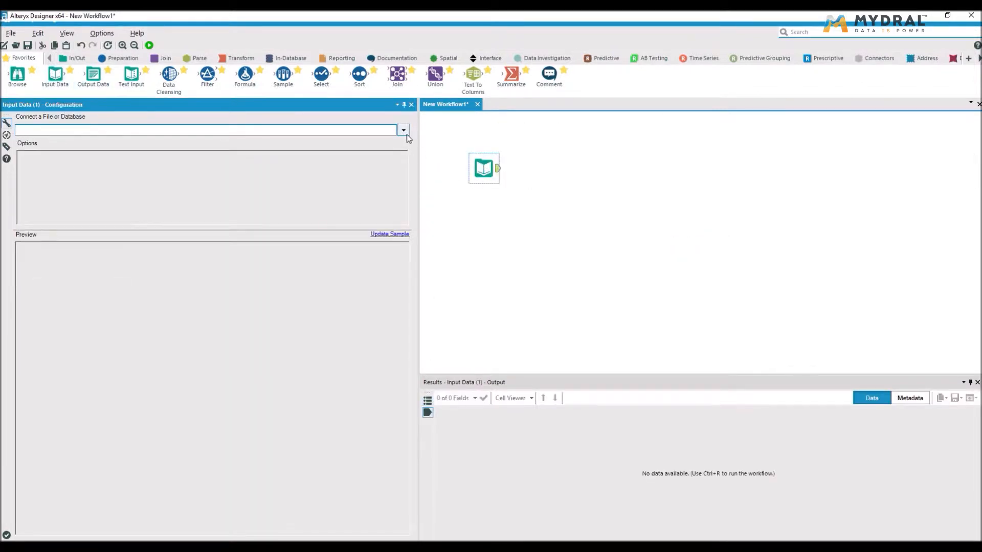
pyautogui.click(403, 131)
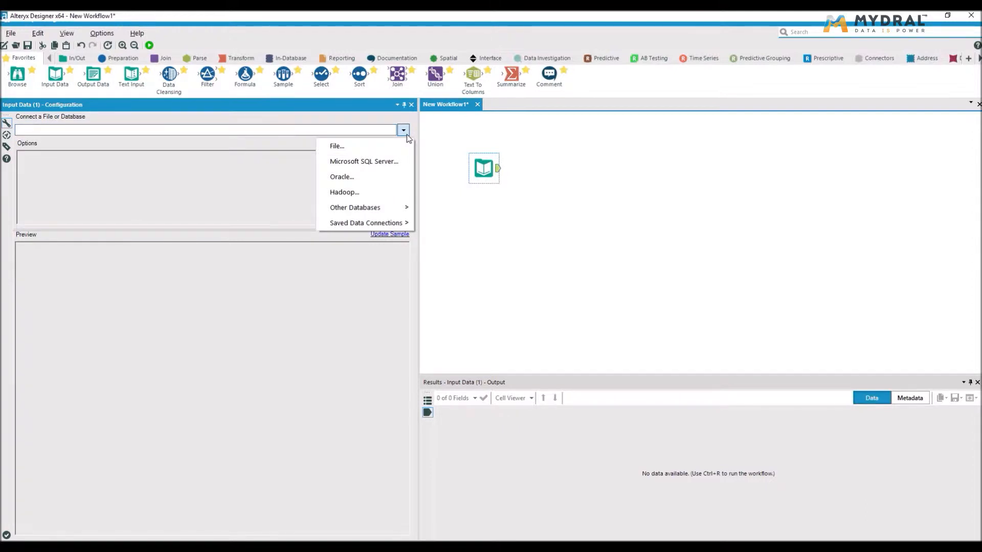
pyautogui.click(397, 148)
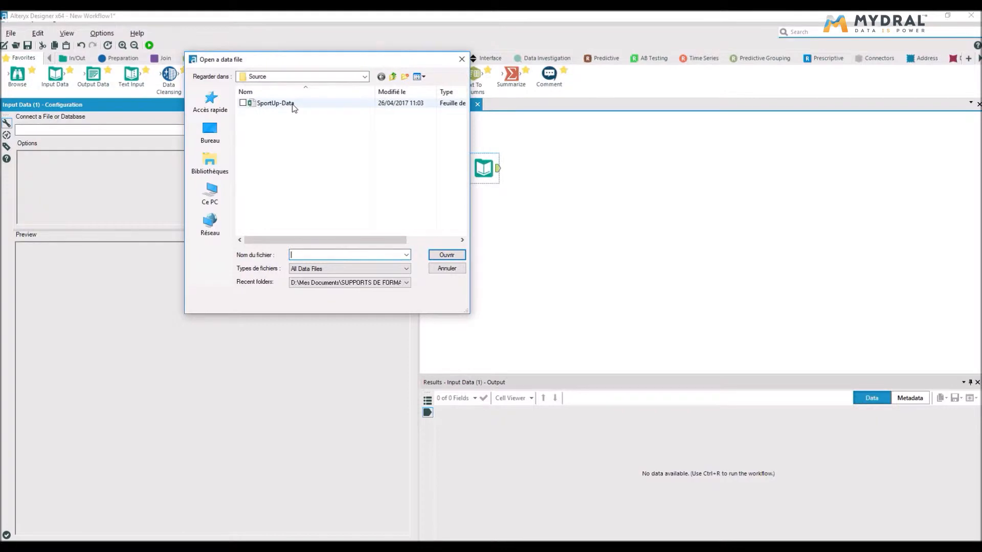
pyautogui.doubleClick(275, 103)
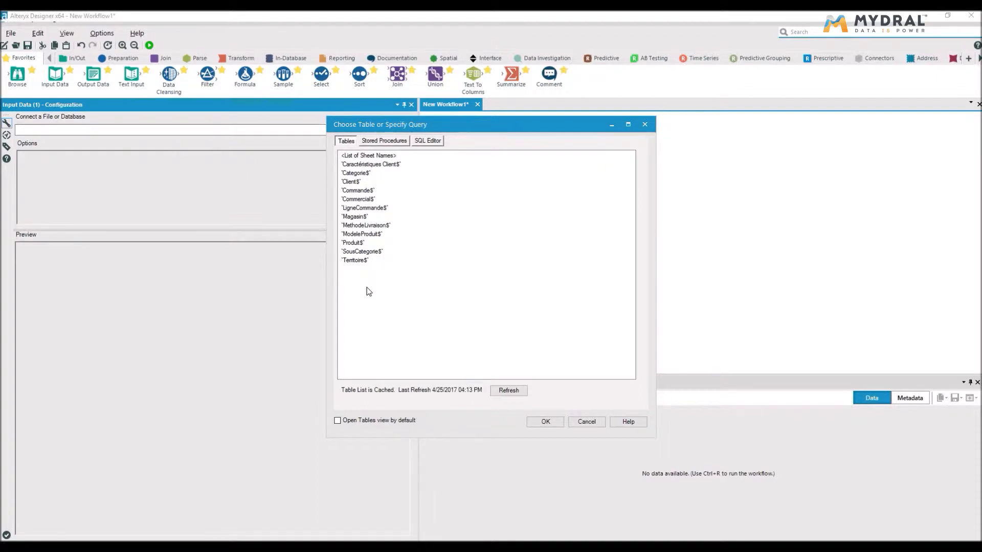
pyautogui.click(368, 183)
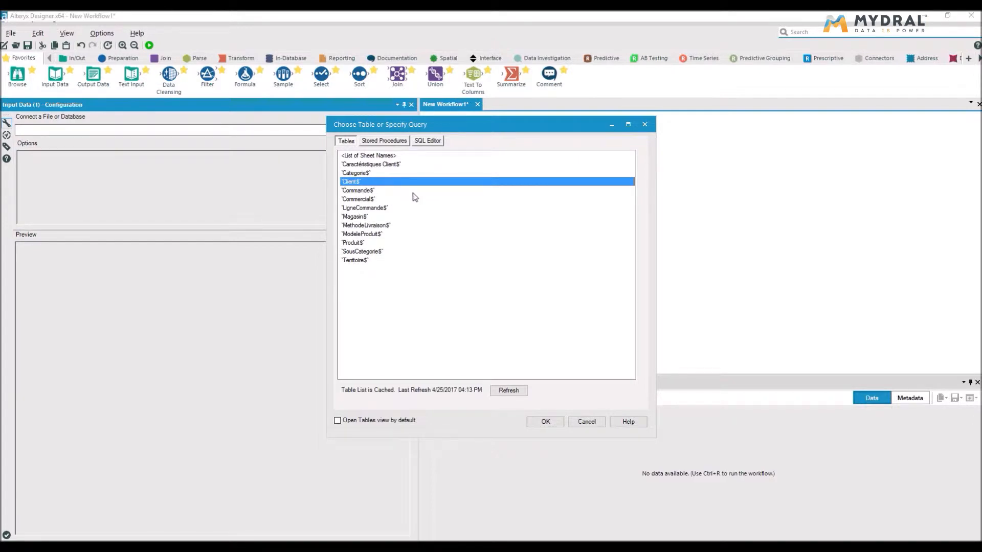
pyautogui.click(546, 422)
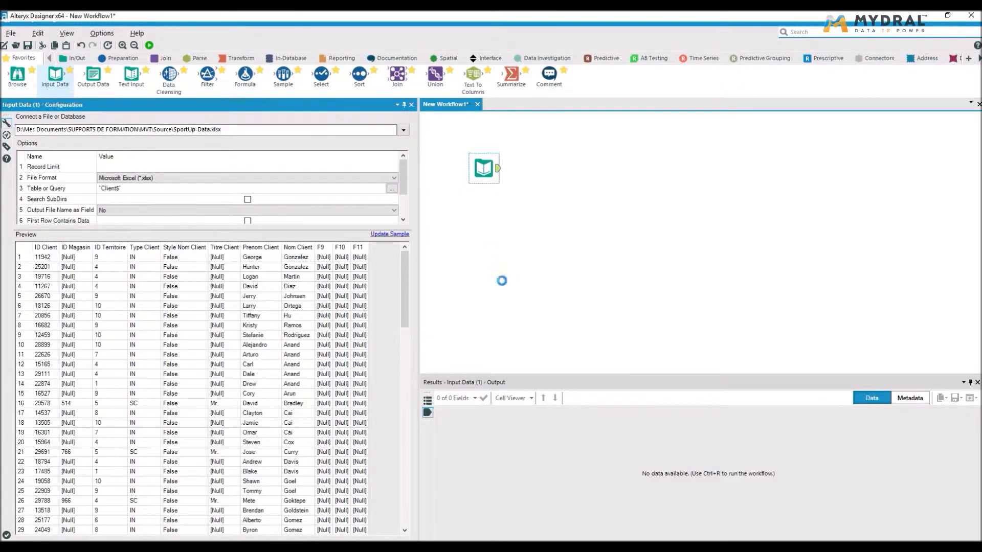
# Step: Connect a second Input Data tool below the first to the Commande$ sheet of SportUp-Data.xlsx, and compare both inputs' previews
pyautogui.click(403, 131)
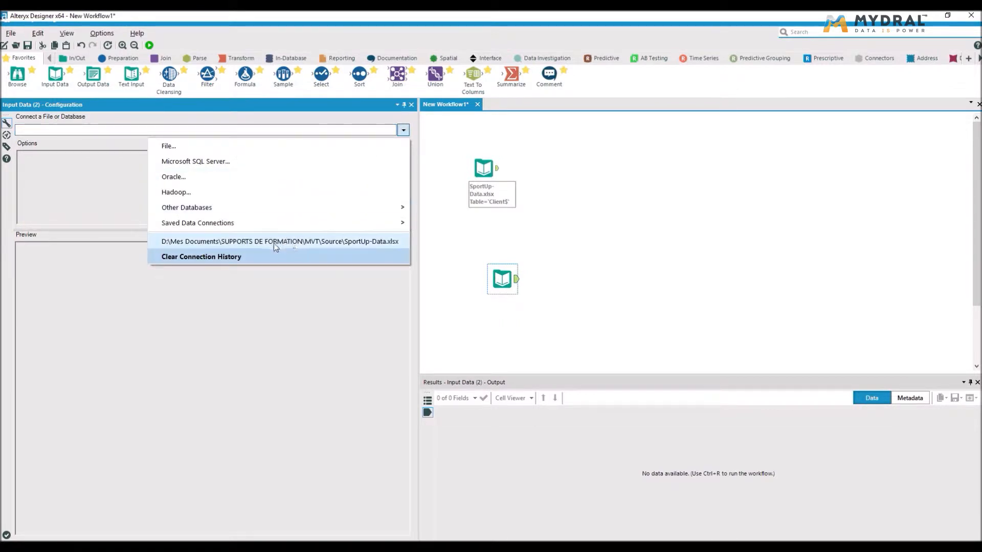
pyautogui.click(373, 242)
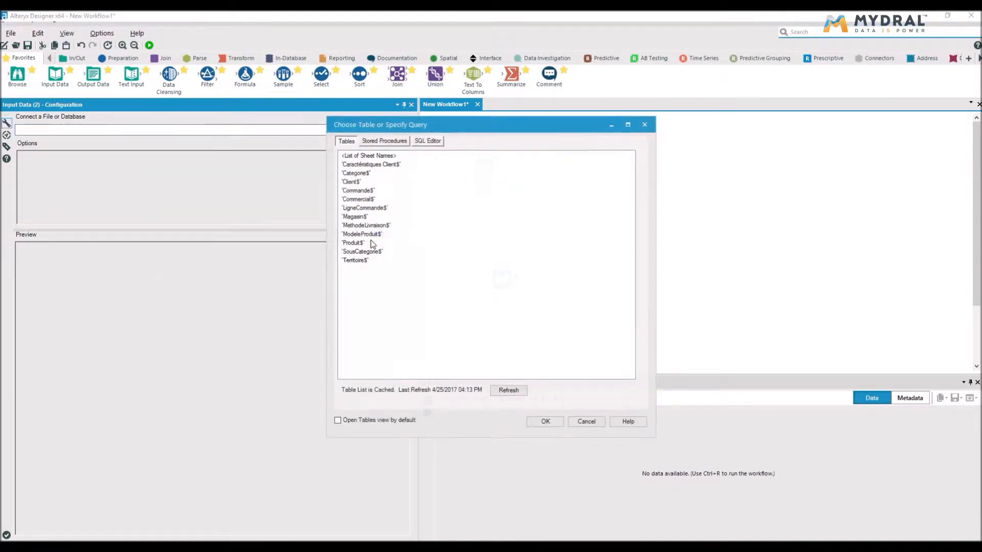
pyautogui.doubleClick(367, 191)
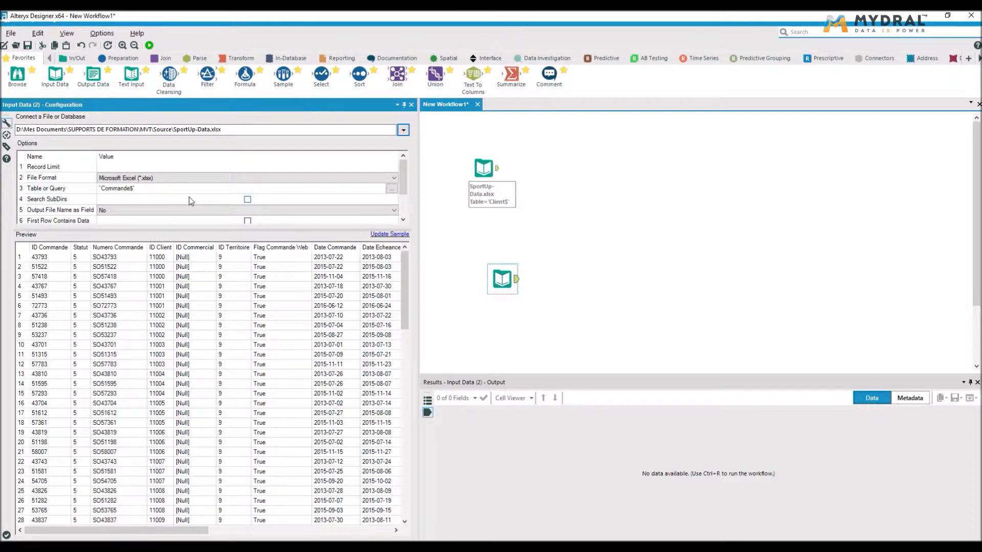
pyautogui.click(484, 166)
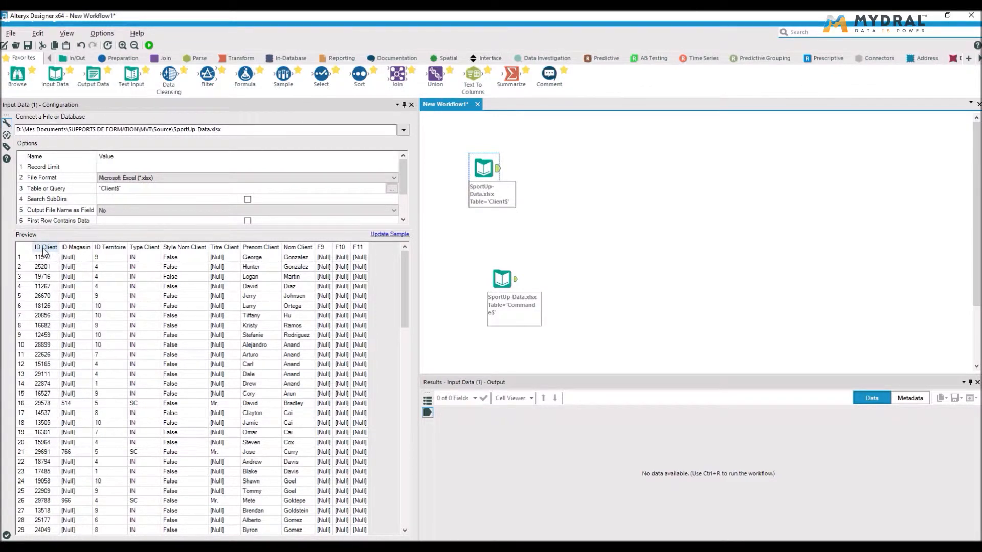
pyautogui.click(501, 277)
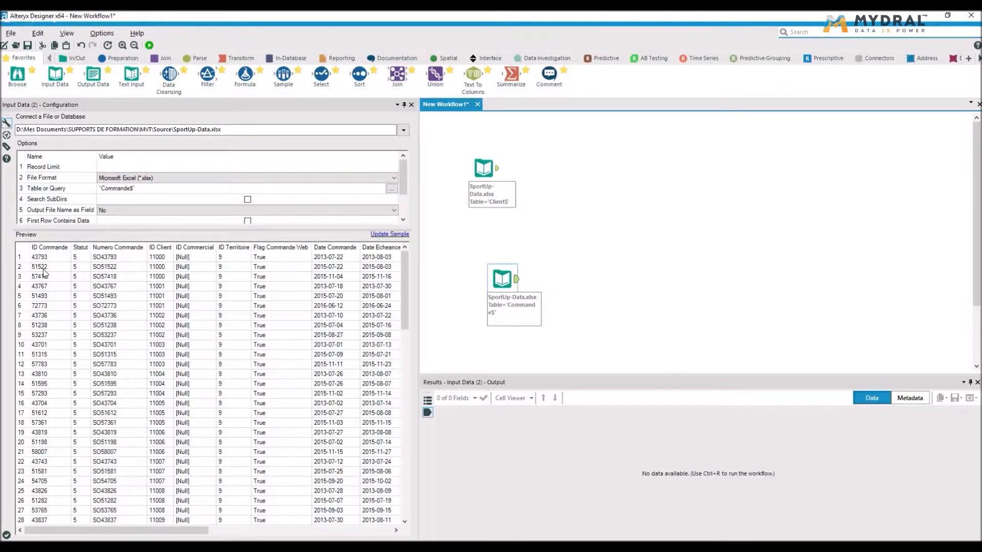
# Step: Add a Join tool to the canvas, connecting the Client$ input to its left anchor and the Commande$ input to its right anchor
pyautogui.click(163, 58)
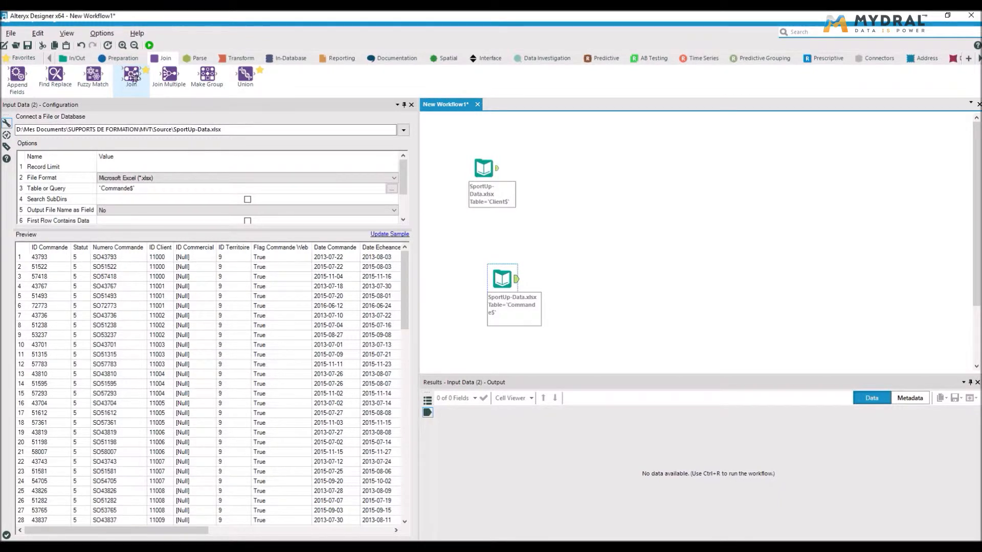
pyautogui.moveTo(131, 74); pyautogui.dragTo(586, 219)
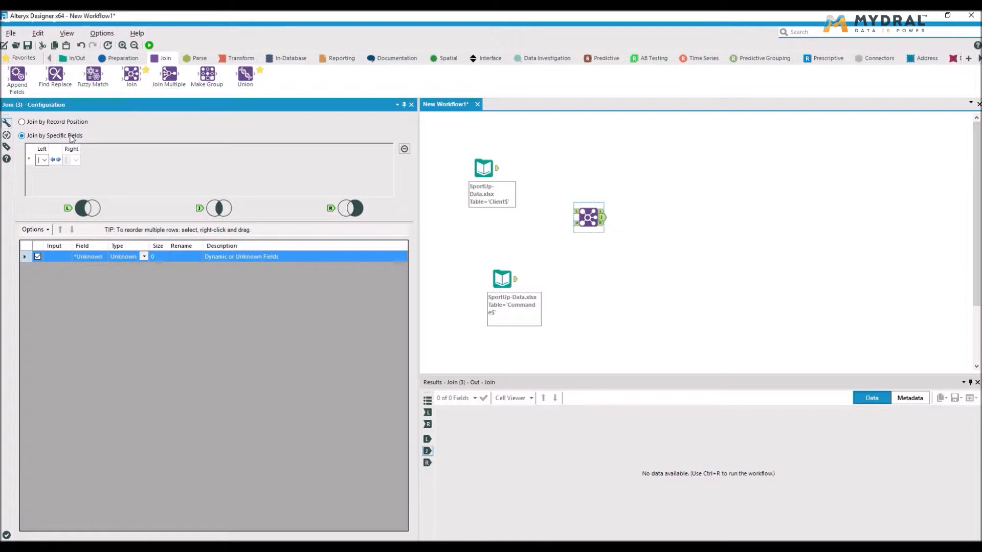
pyautogui.click(586, 215)
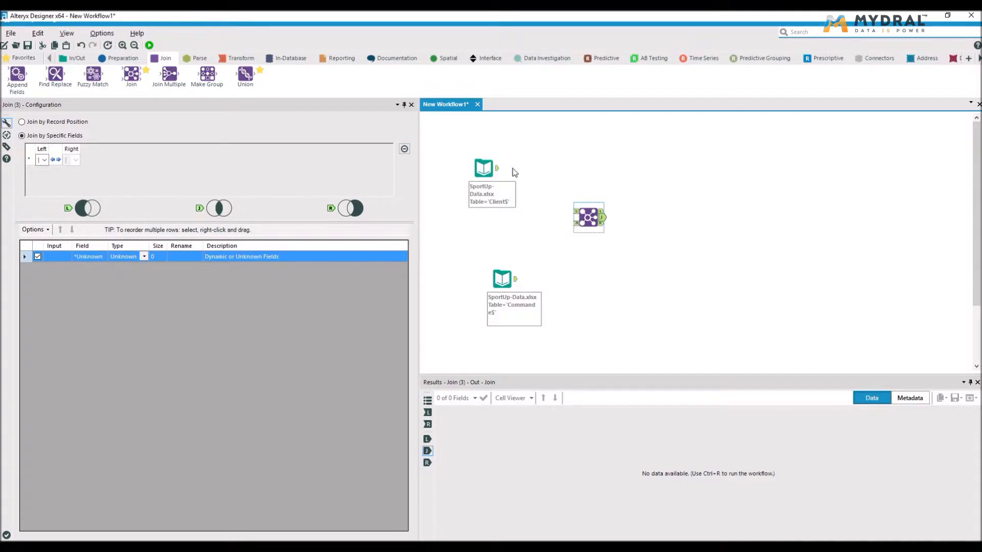
pyautogui.click(498, 169)
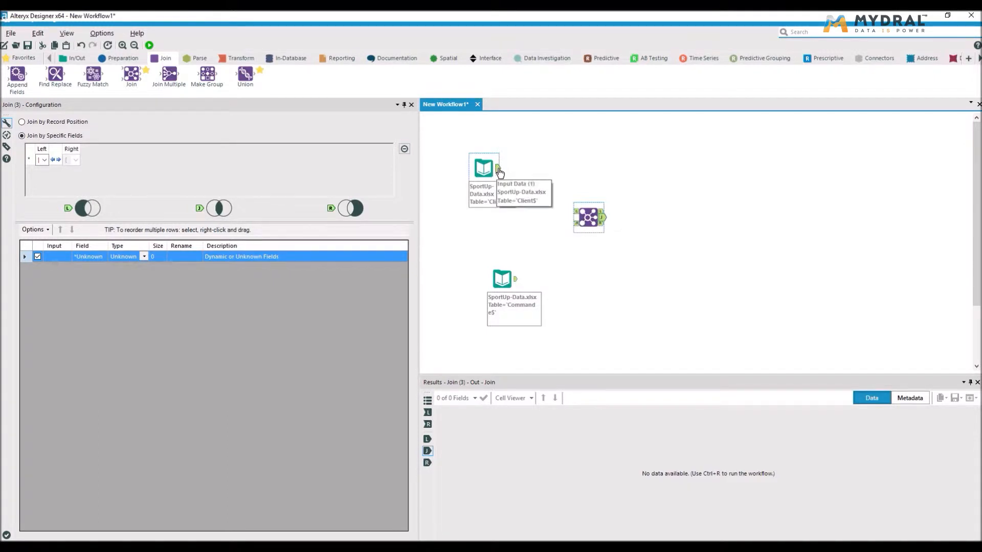
pyautogui.moveTo(529, 184); pyautogui.dragTo(576, 211)
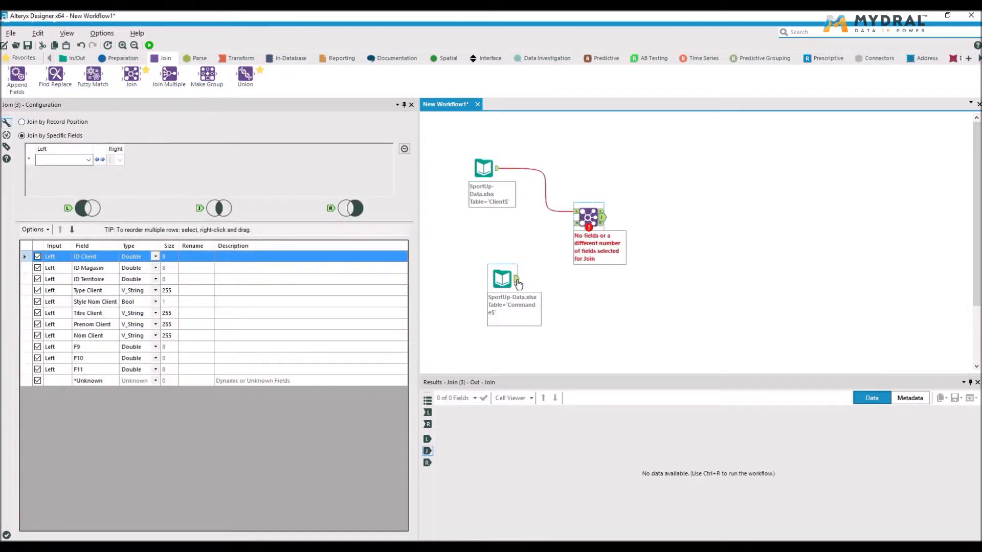
pyautogui.moveTo(516, 281)
pyautogui.mouseDown()
pyautogui.moveTo(575, 240)
pyautogui.moveTo(575, 226)
pyautogui.moveTo(578, 237)
pyautogui.mouseUp()
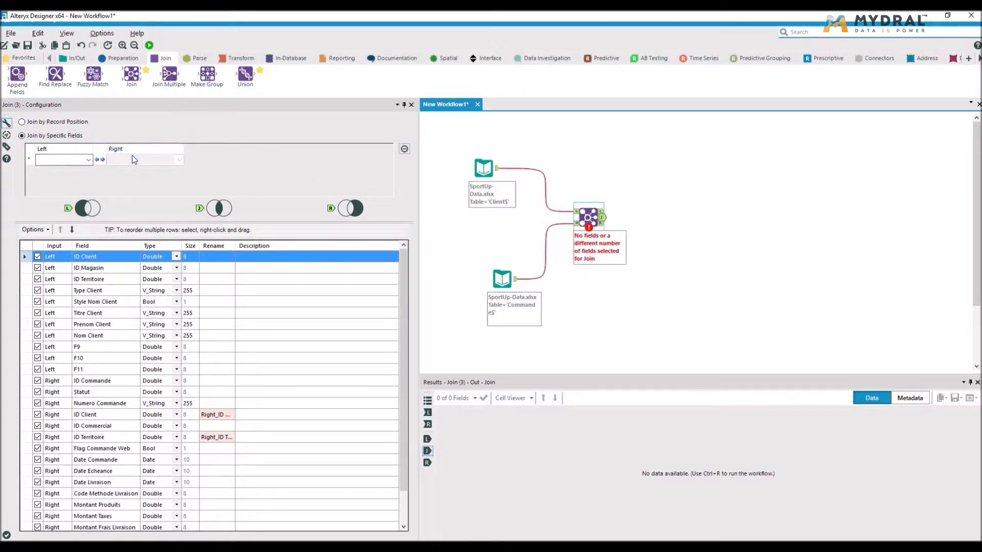
# Step: Set the Join to match on ID Client from both inputs and look through its output fields
pyautogui.click(89, 160)
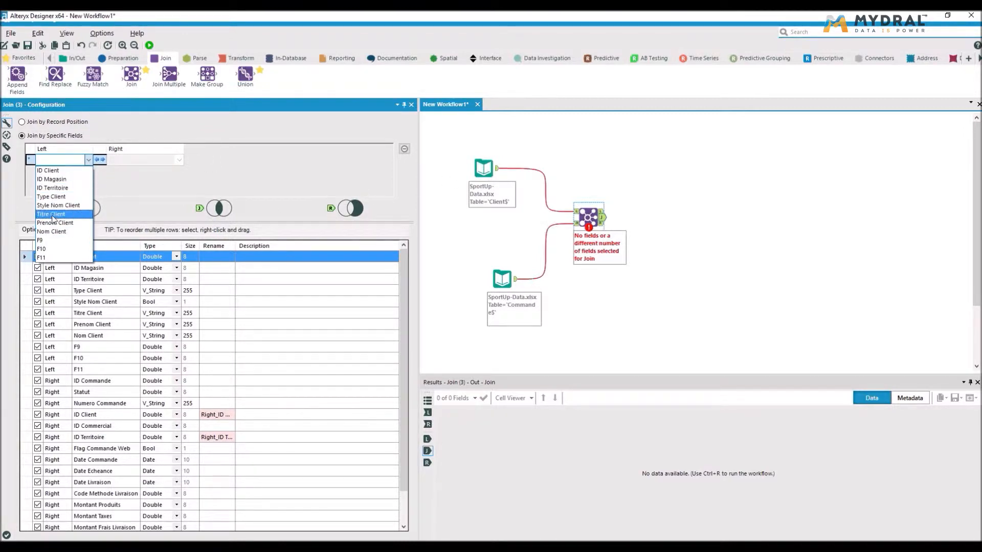
pyautogui.click(69, 170)
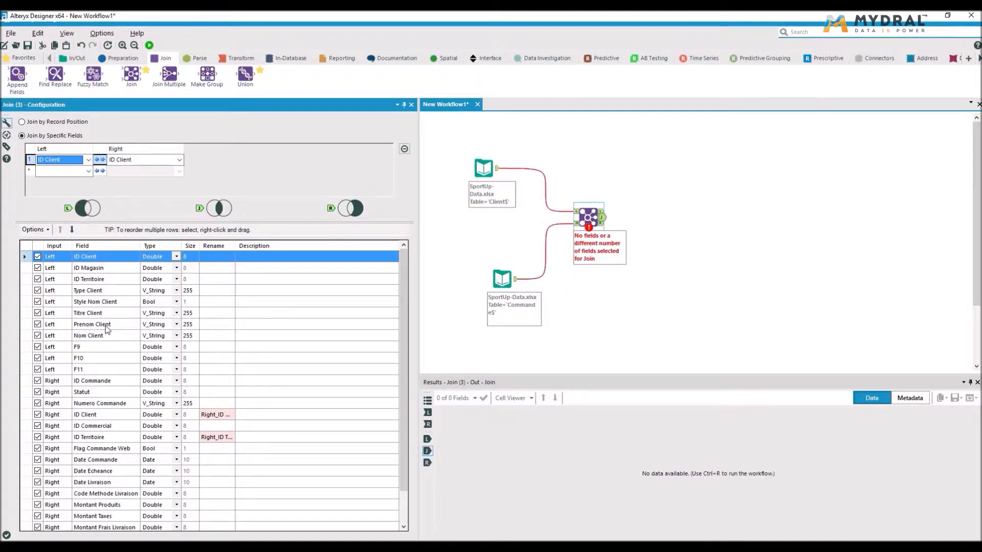
pyautogui.scroll(-2, 98, 471)
pyautogui.scroll(2, 99, 463)
# Step: Widen the Rename column and exclude the right input's duplicate ID Client and ID Territoire fields from the join output
pyautogui.click(220, 261)
pyautogui.click(223, 303)
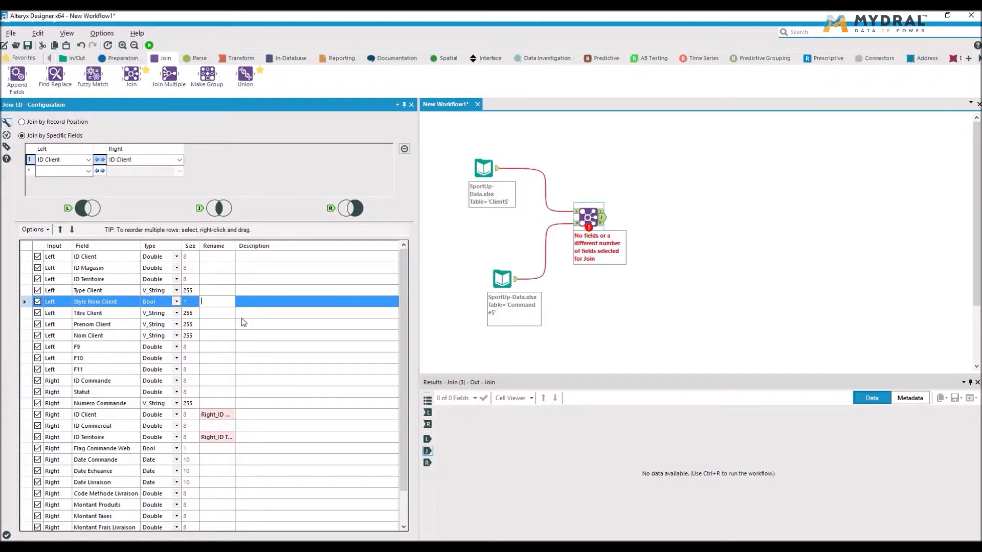
pyautogui.moveTo(235, 247); pyautogui.dragTo(294, 248)
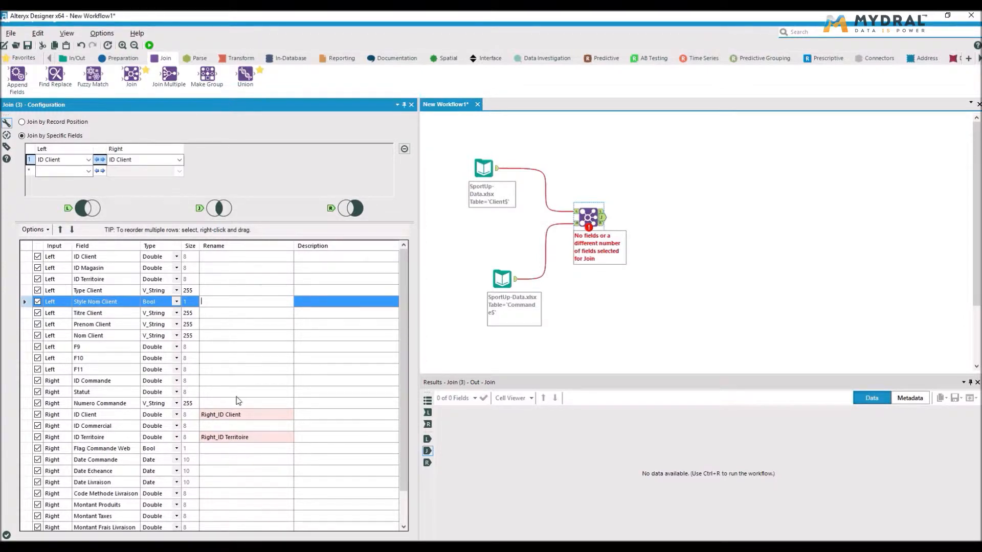
pyautogui.click(37, 437)
pyautogui.click(37, 415)
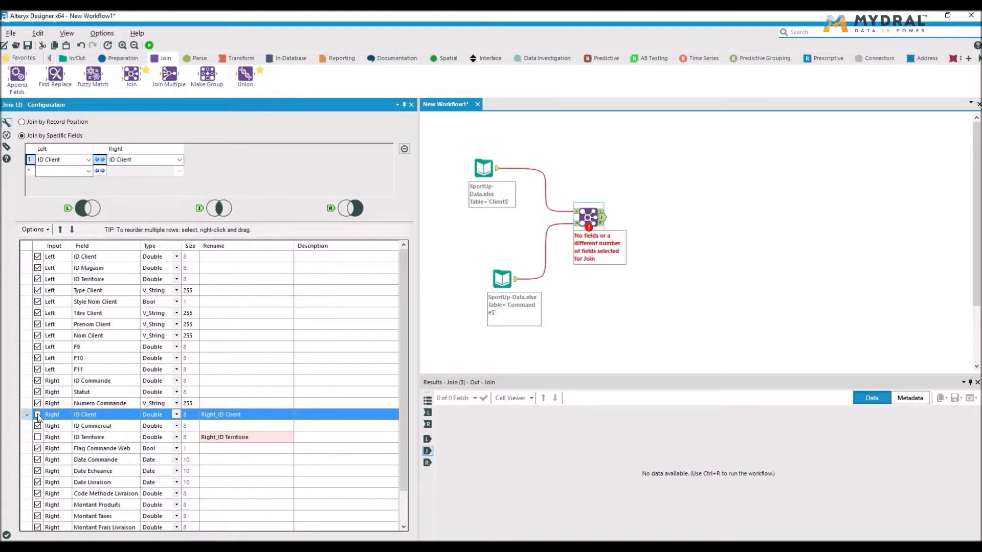
pyautogui.scroll(-1, 53, 453)
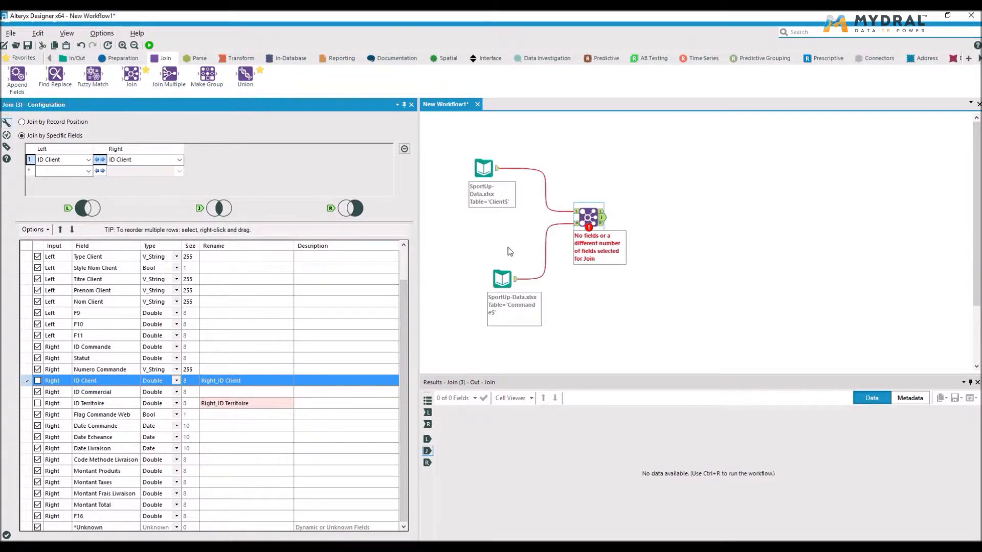
# Step: Run the workflow and examine the Join tool's inner-join (J) output records across their columns
pyautogui.click(149, 46)
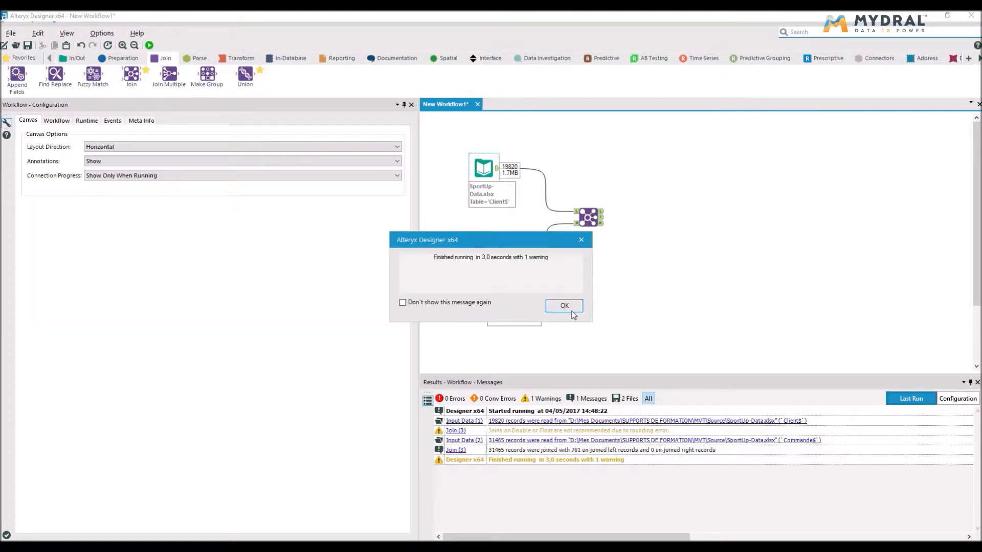
pyautogui.click(573, 308)
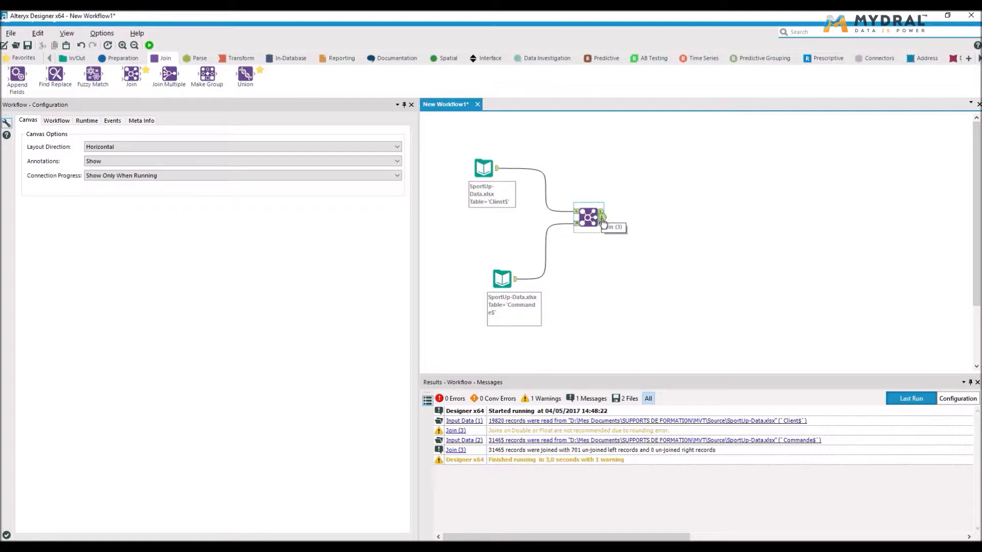
pyautogui.click(602, 220)
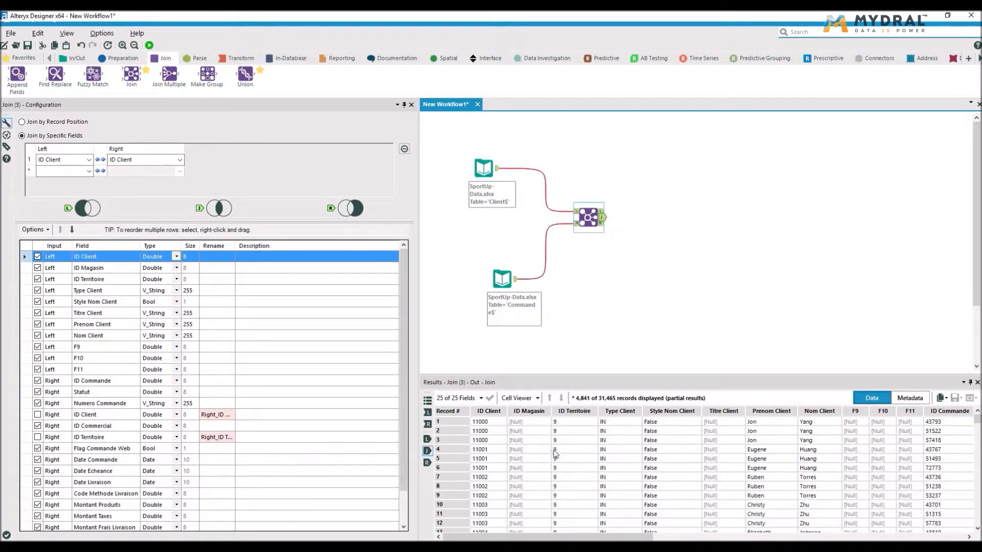
pyautogui.hscroll(3, 738, 452)
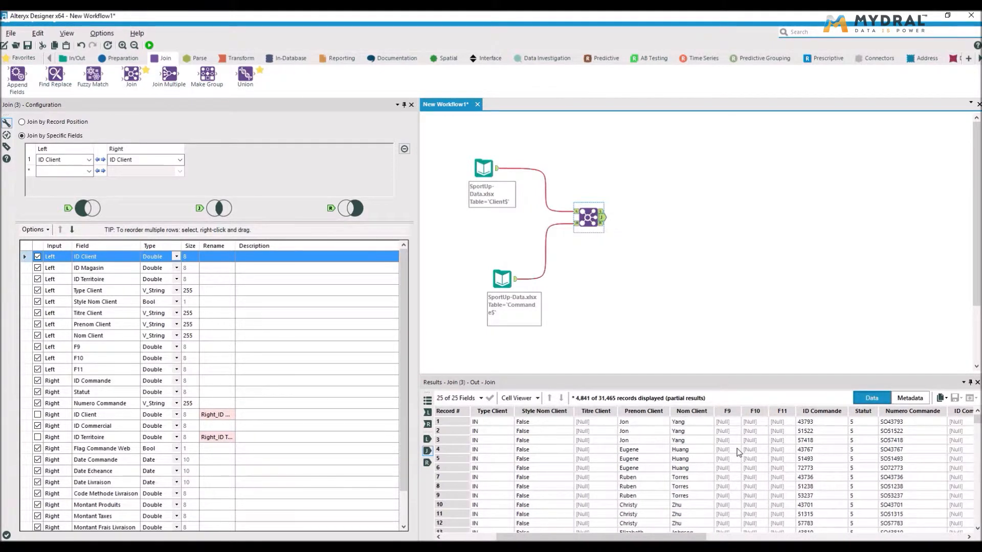
pyautogui.hscroll(-2, 738, 452)
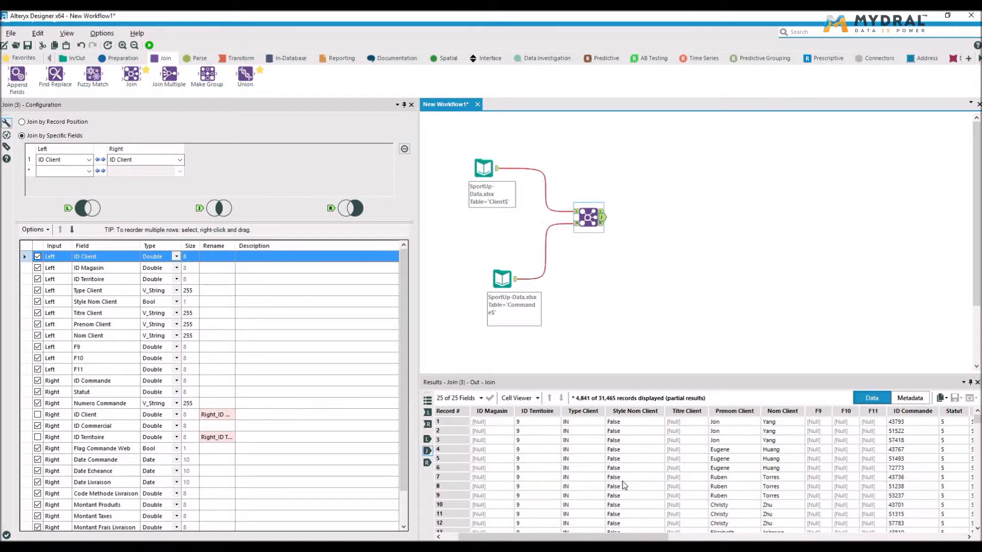
pyautogui.hscroll(2, 622, 482)
pyautogui.hscroll(10, 622, 484)
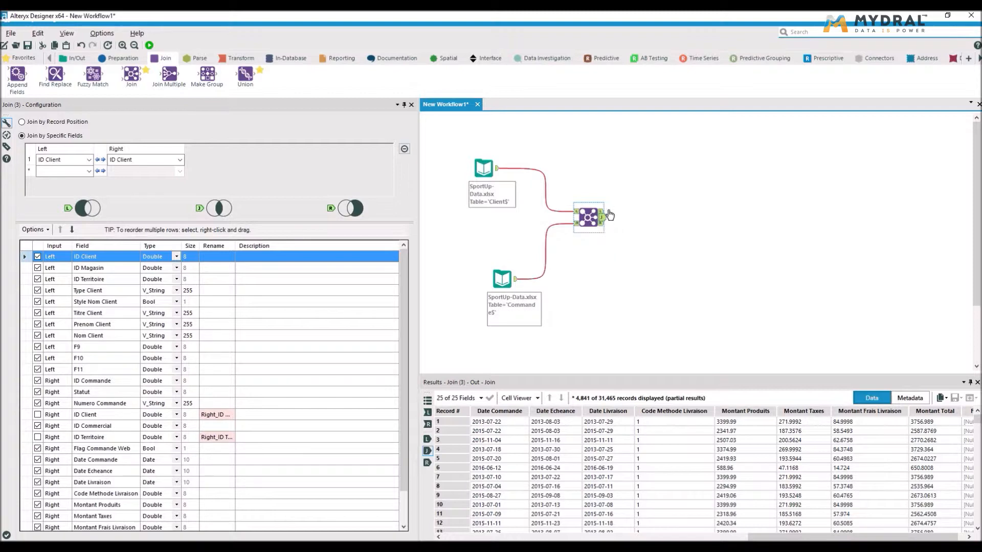
# Step: Inspect the Join tool's left and right unjoined outputs, including the fields of the right one
pyautogui.click(603, 214)
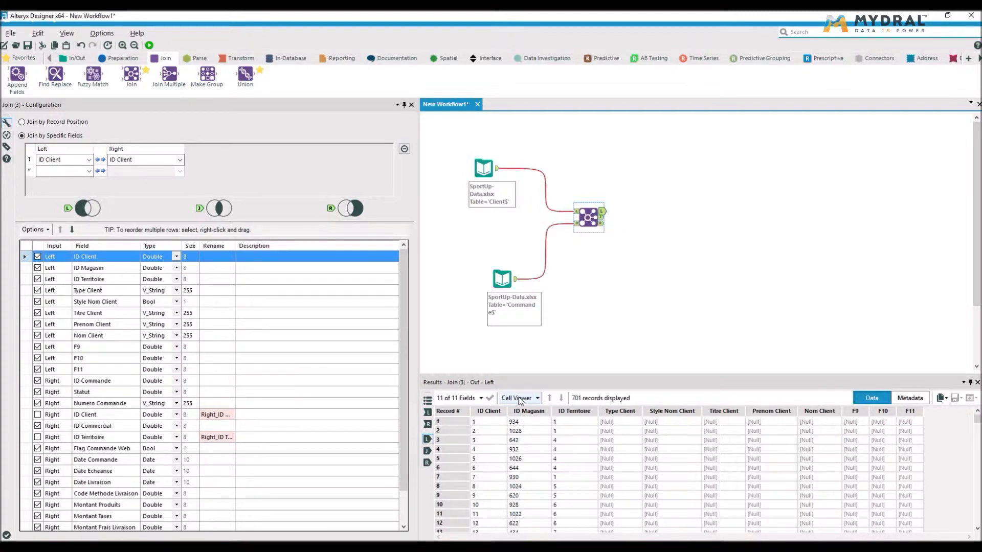
pyautogui.click(603, 225)
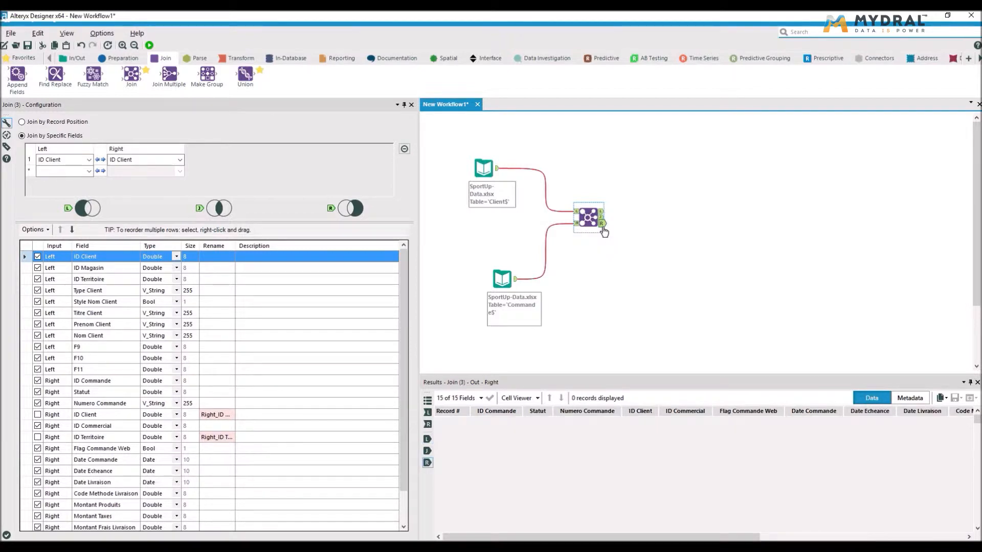
pyautogui.hscroll(6, 901, 480)
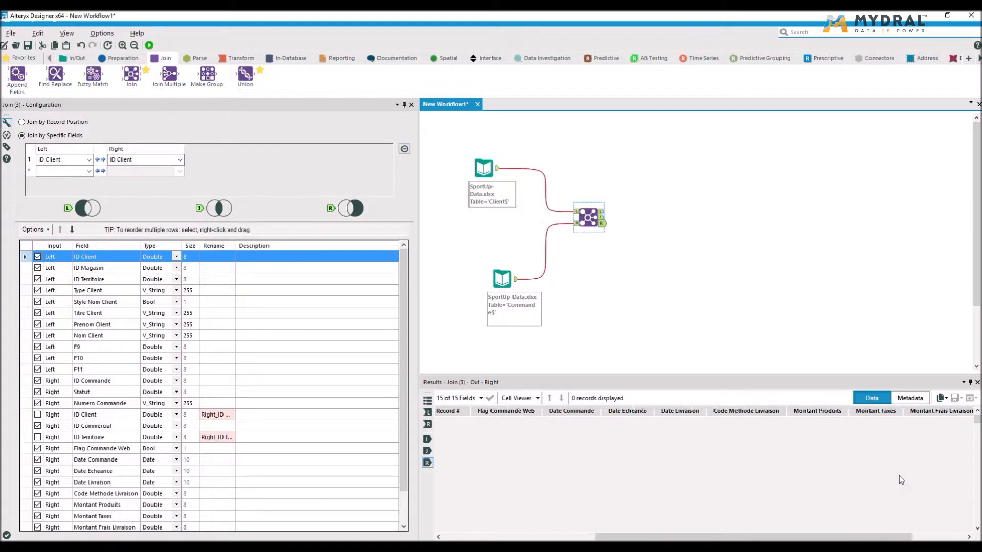
pyautogui.hscroll(-5, 900, 478)
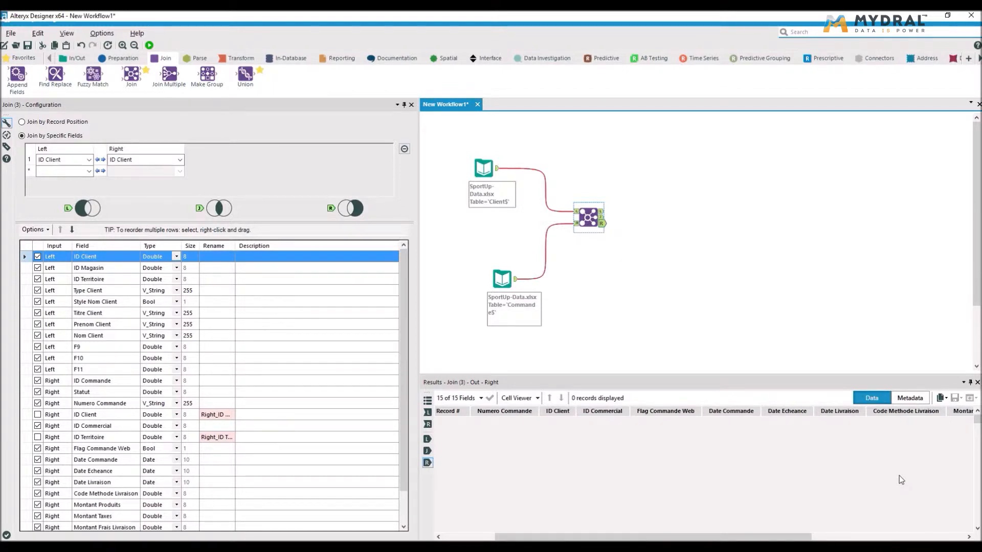
# Step: Switch to Photos to view the JOIN TOOL.png diagram of inner, left-excluding and right-excluding joins
pyautogui.hotkey('alt', 'Tab')
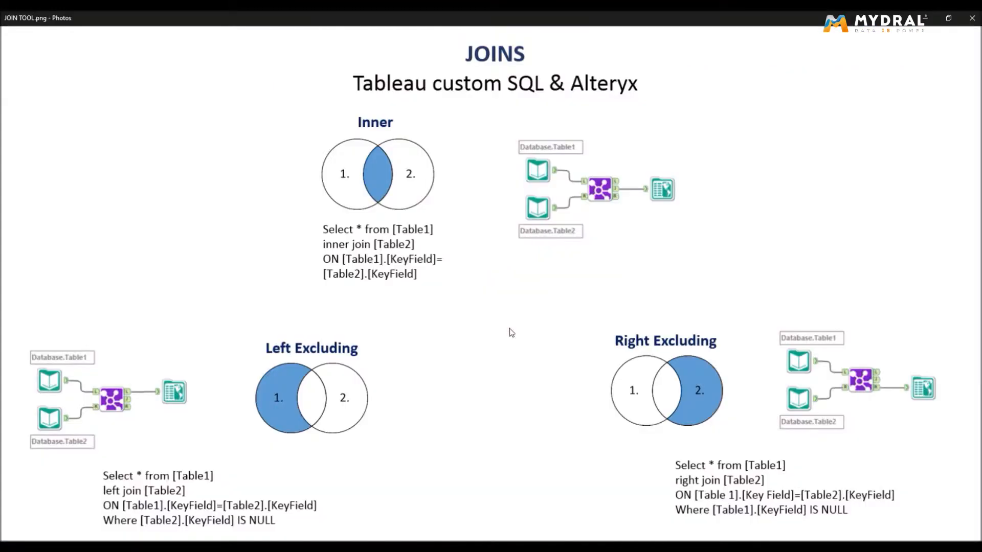
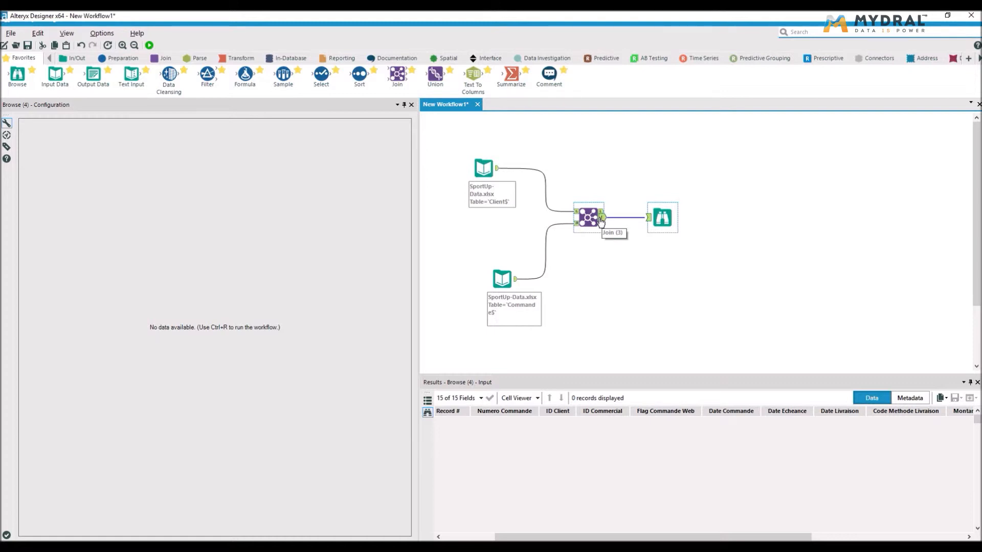
# Step: Add a Union tool after the Join tool and feed it the Join's inner (J) and left unjoined (L) outputs
pyautogui.click(164, 59)
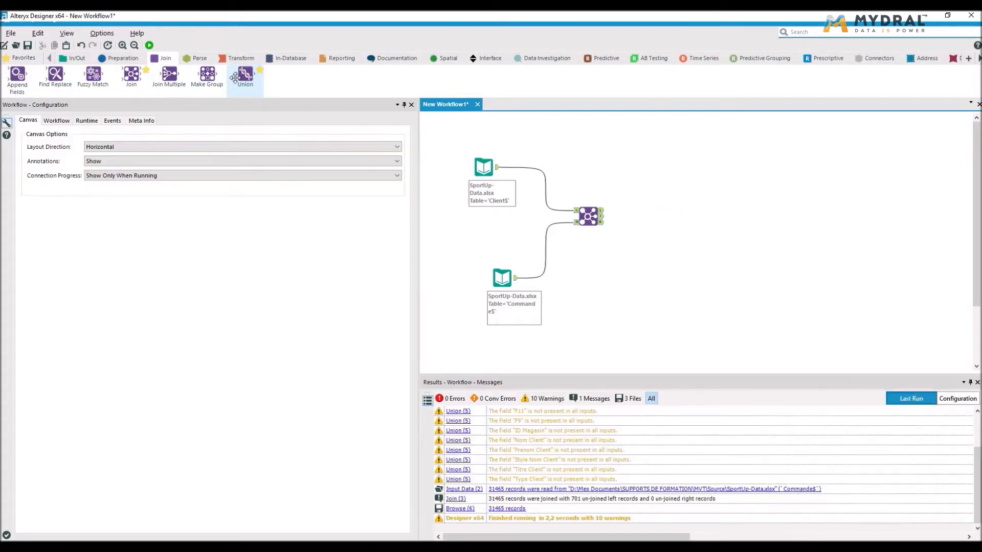
pyautogui.moveTo(240, 76); pyautogui.dragTo(659, 213)
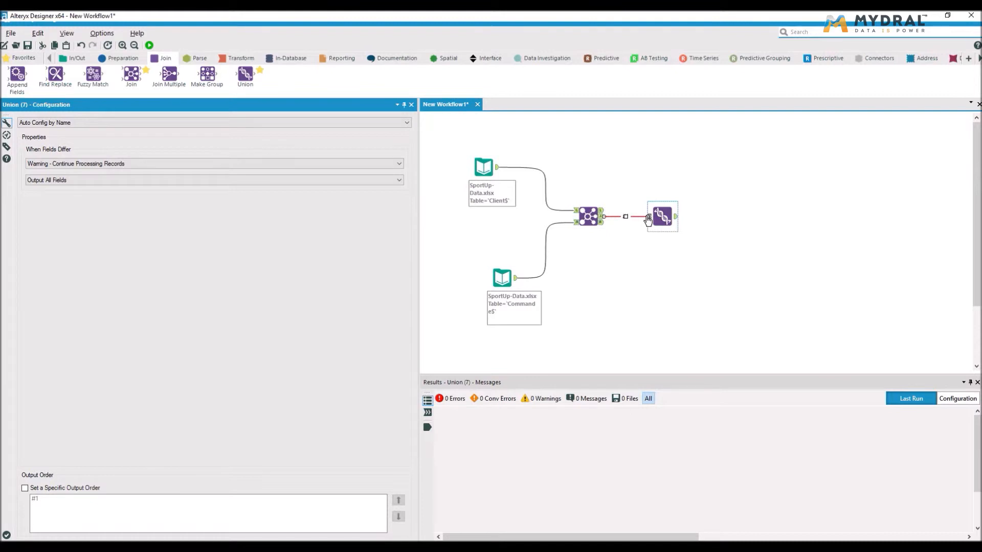
pyautogui.click(603, 209)
pyautogui.moveTo(603, 209); pyautogui.dragTo(651, 225)
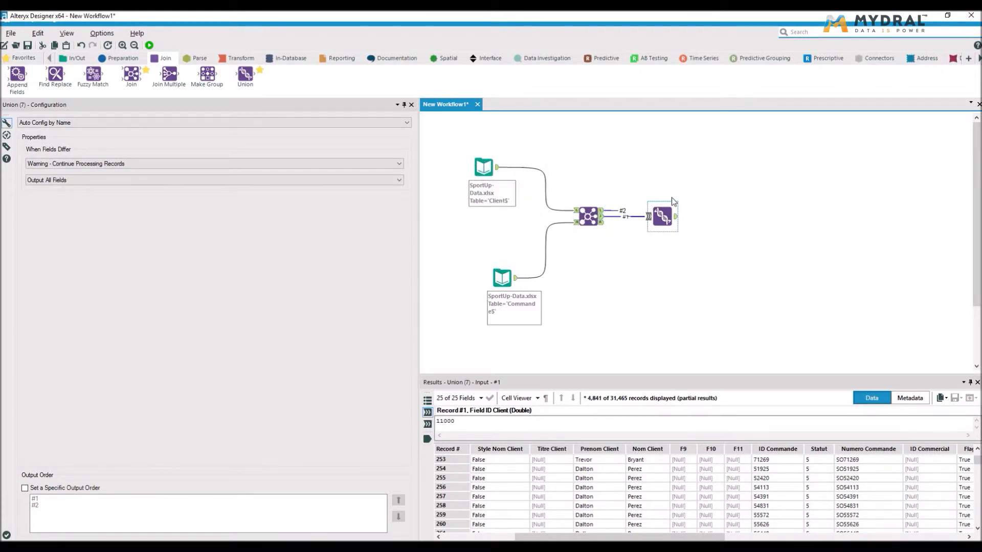
# Step: Switch to Photos to check the Left join diagram in Joins-Tableau-custom-SQL-and-Alteryx.png, and return to Alteryx Designer
pyautogui.hotkey('alt', 'Tab')
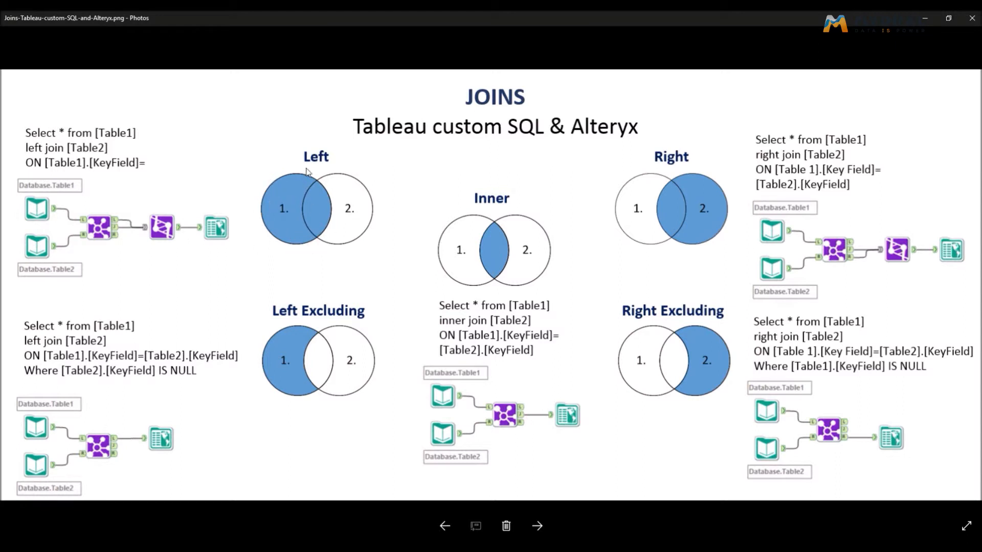
pyautogui.hotkey('alt', 'Tab')
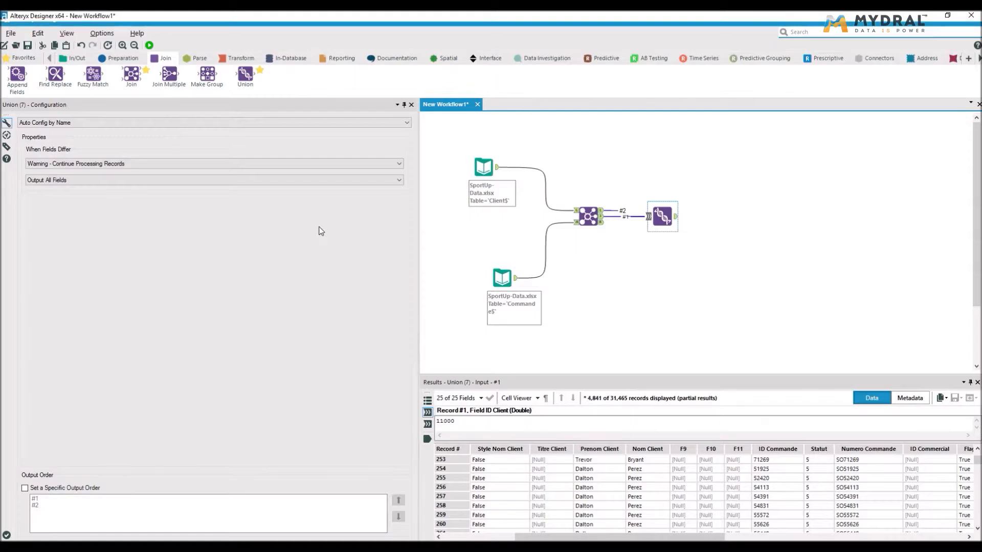
# Step: Add a Browse tool to the Union tool's output and run the workflow
pyautogui.click(149, 45)
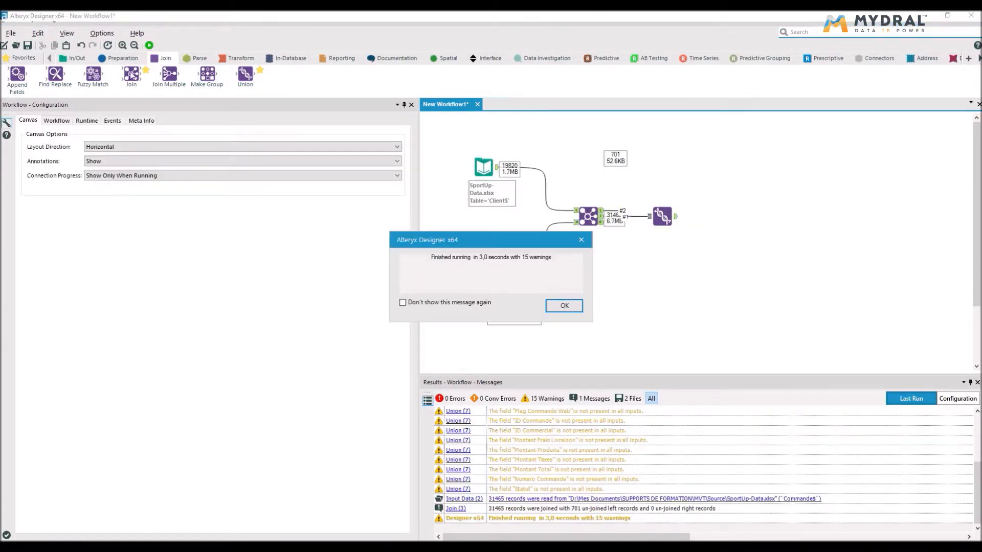
pyautogui.click(564, 305)
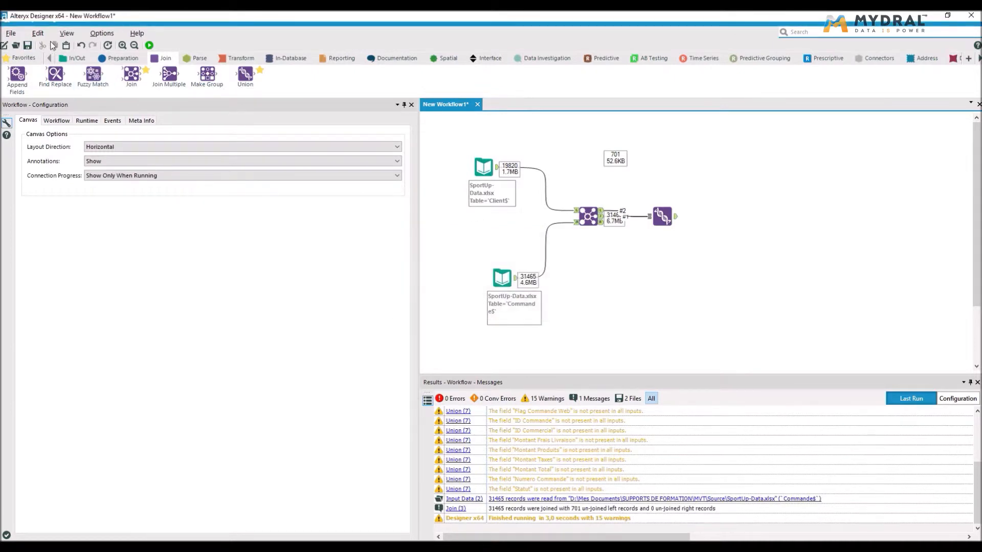
pyautogui.click(75, 59)
pyautogui.moveTo(17, 75); pyautogui.dragTo(723, 217)
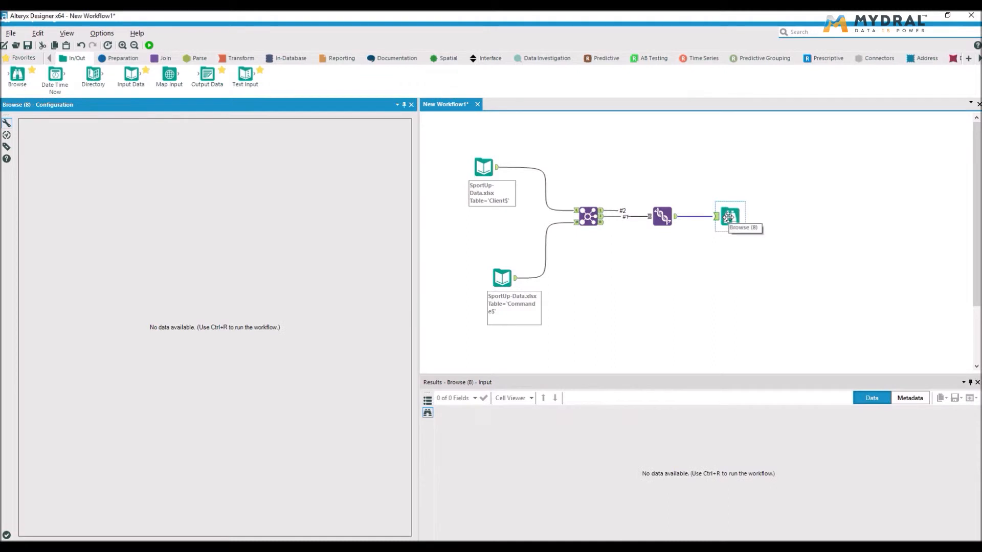
pyautogui.click(149, 45)
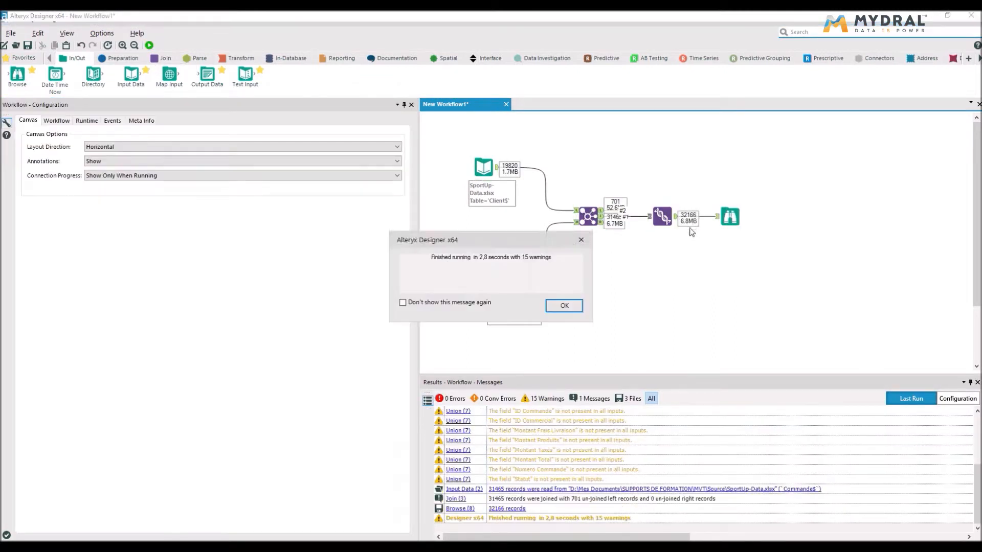
pyautogui.click(564, 305)
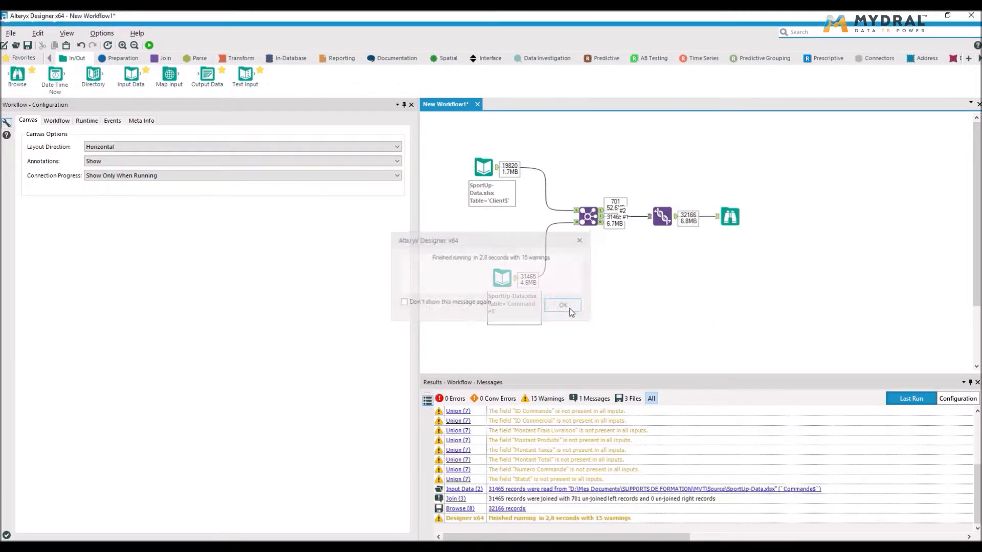
# Step: Examine the left-join records in the Browse tool across client and order fields, and compare them with the Join tool's left unjoined output
pyautogui.click(730, 217)
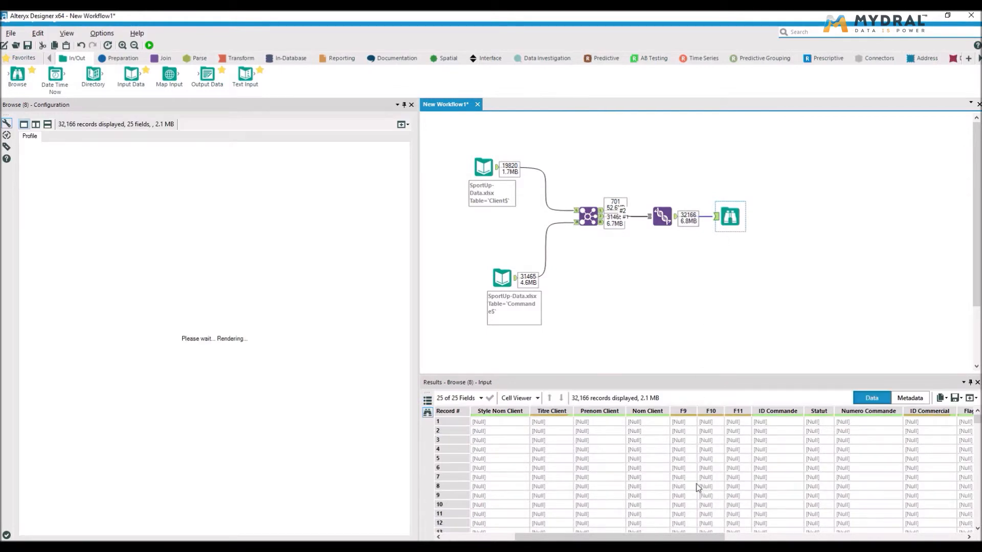
pyautogui.click(978, 423)
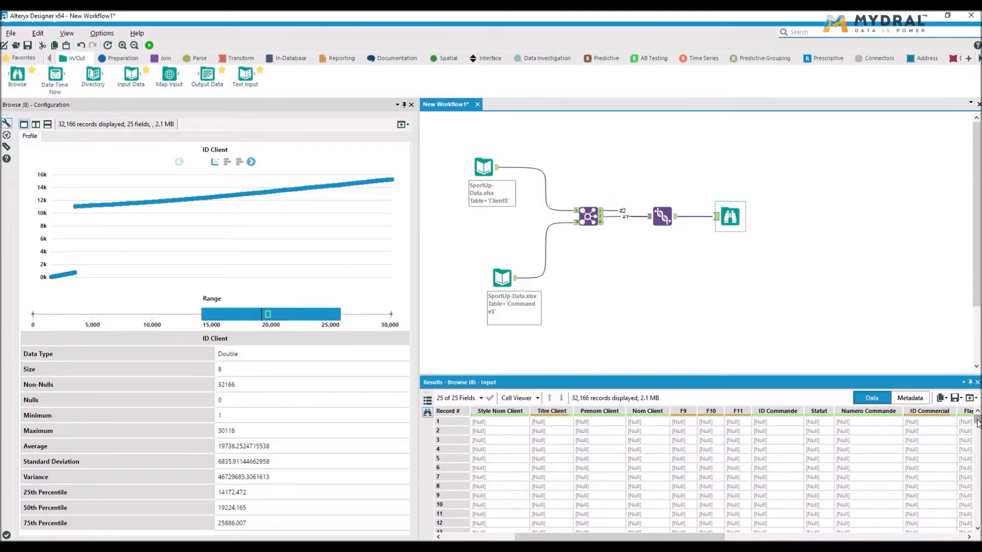
pyautogui.moveTo(978, 423); pyautogui.dragTo(978, 493)
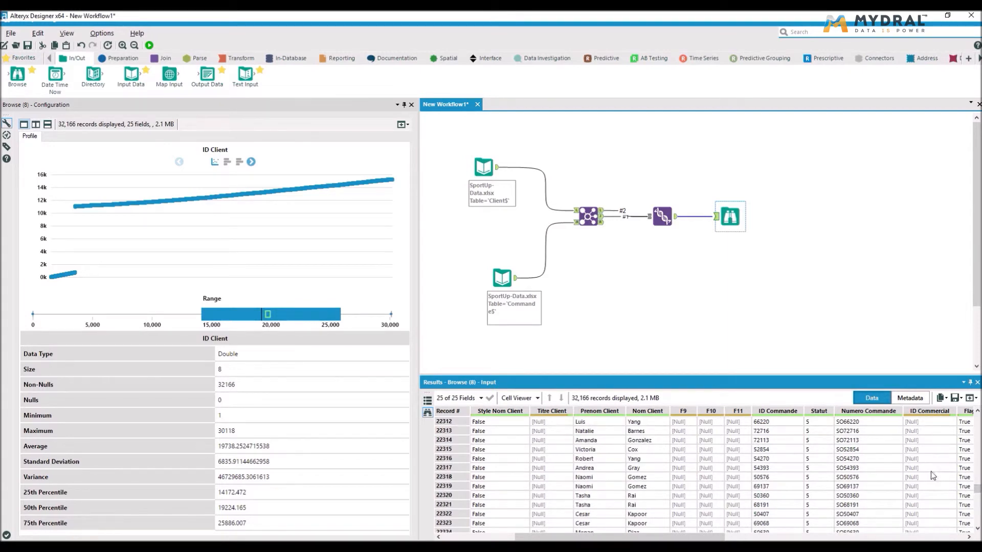
pyautogui.hscroll(5, 941, 476)
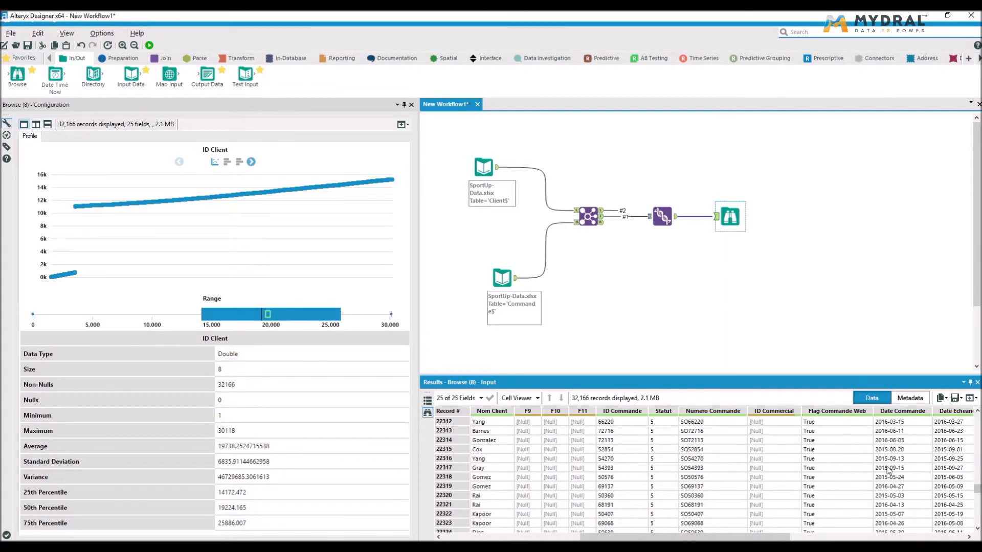
pyautogui.hscroll(2, 920, 469)
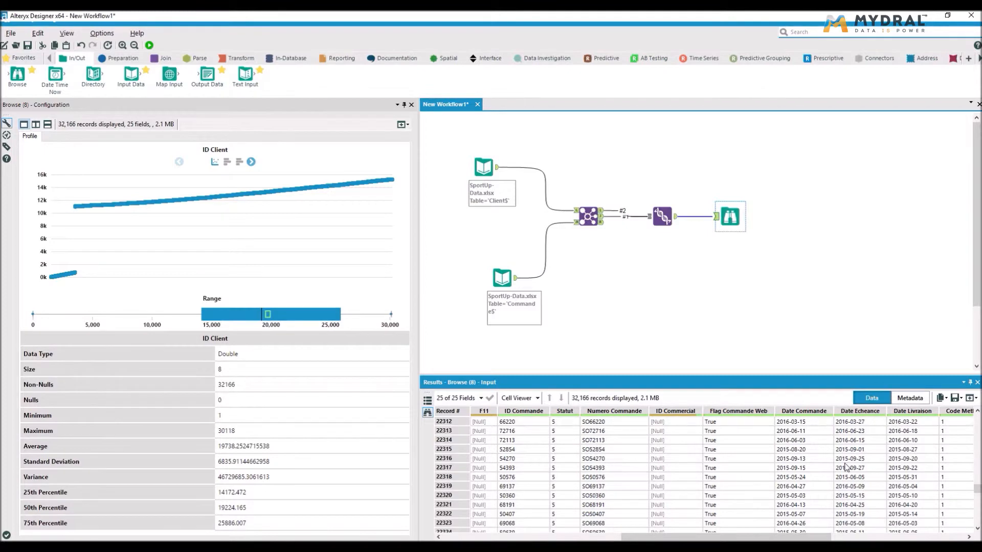
pyautogui.hscroll(2, 846, 467)
pyautogui.scroll(-10, 846, 467)
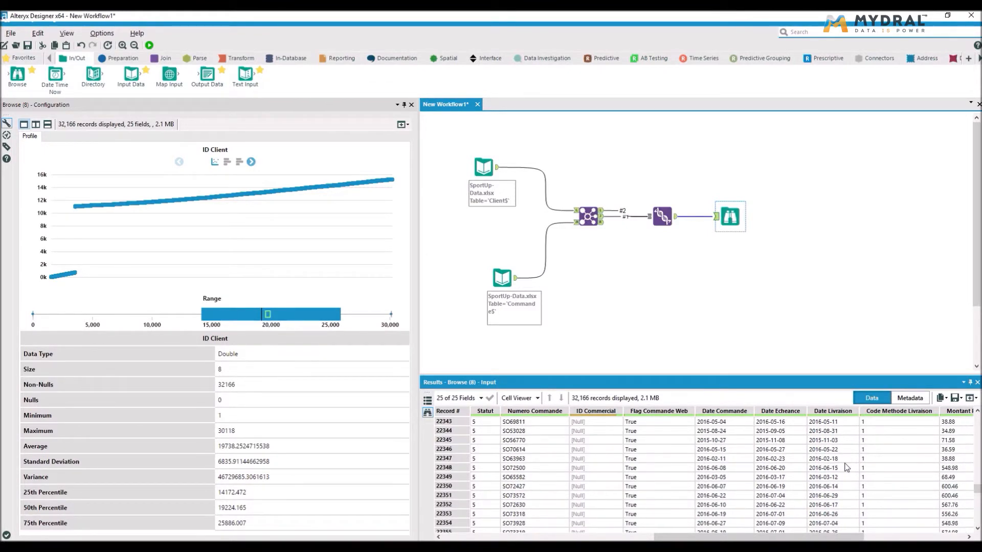
pyautogui.scroll(-3, 730, 508)
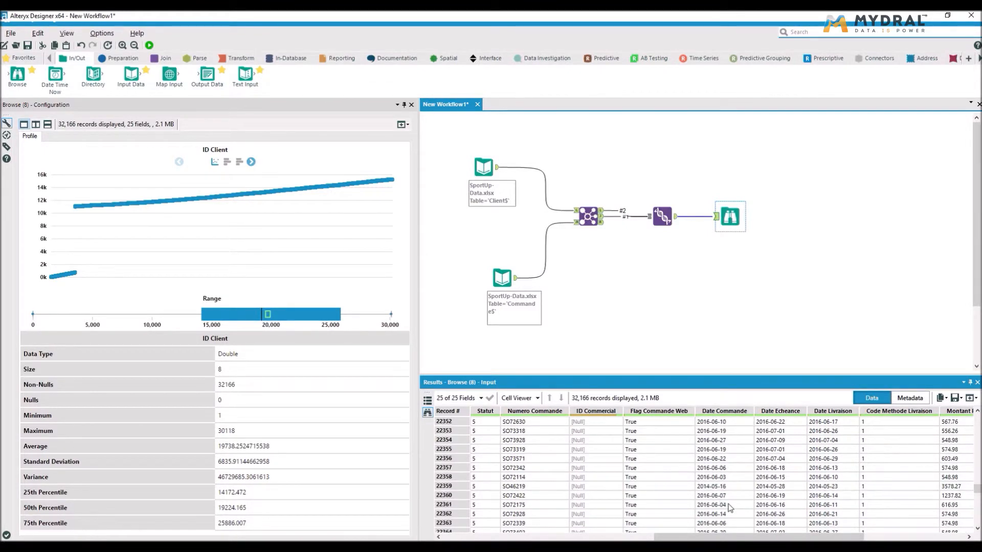
pyautogui.moveTo(976, 487); pyautogui.dragTo(976, 425)
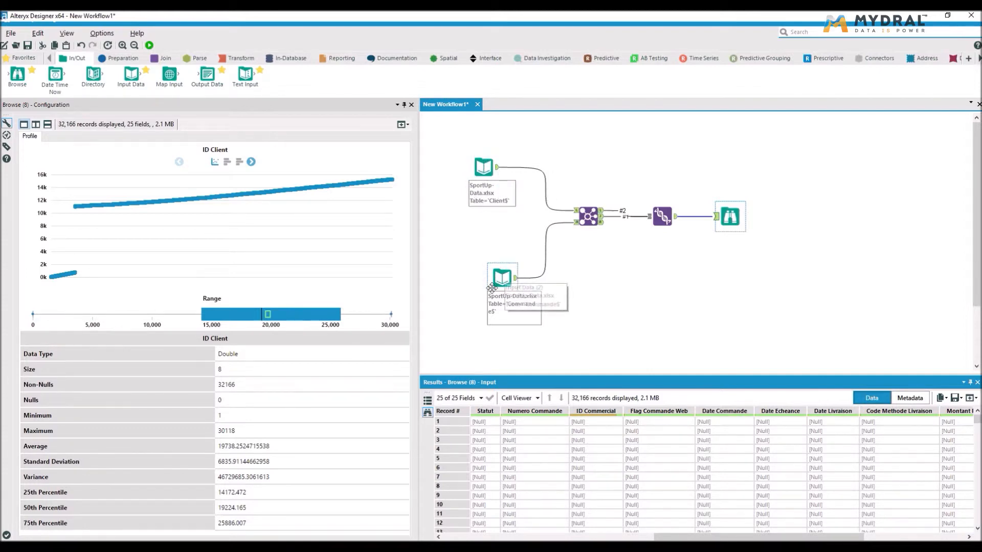
pyautogui.hscroll(-5, 619, 462)
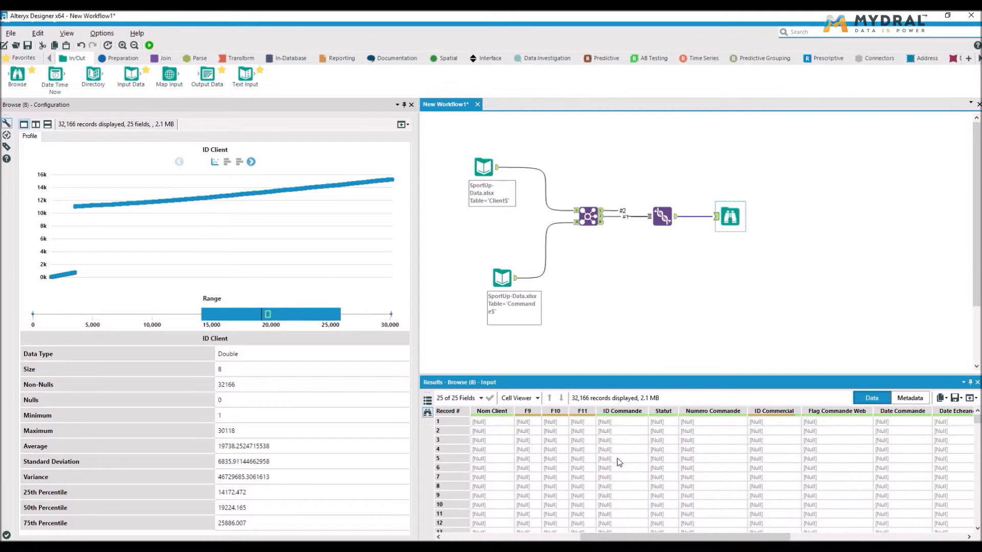
pyautogui.hscroll(-3, 595, 491)
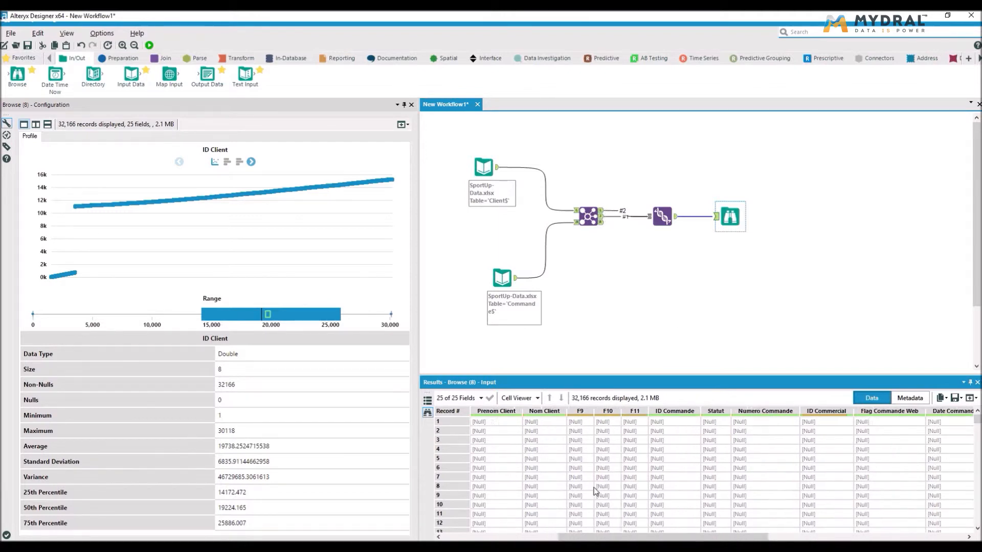
pyautogui.hscroll(-4, 510, 486)
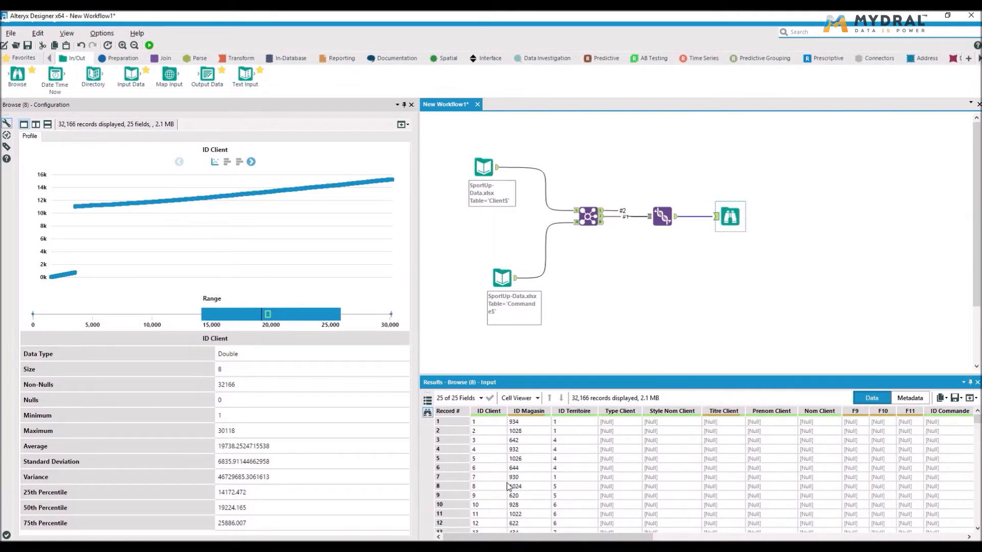
pyautogui.click(603, 212)
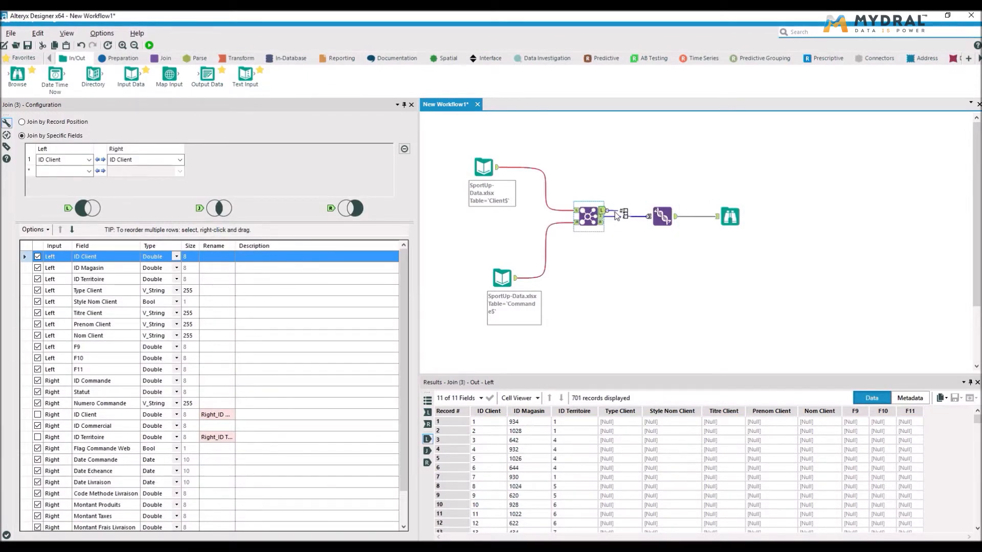
# Step: Replace the Join's left-output connection to the Union tool with its right unjoined (R) output, and run the workflow
pyautogui.click(617, 215)
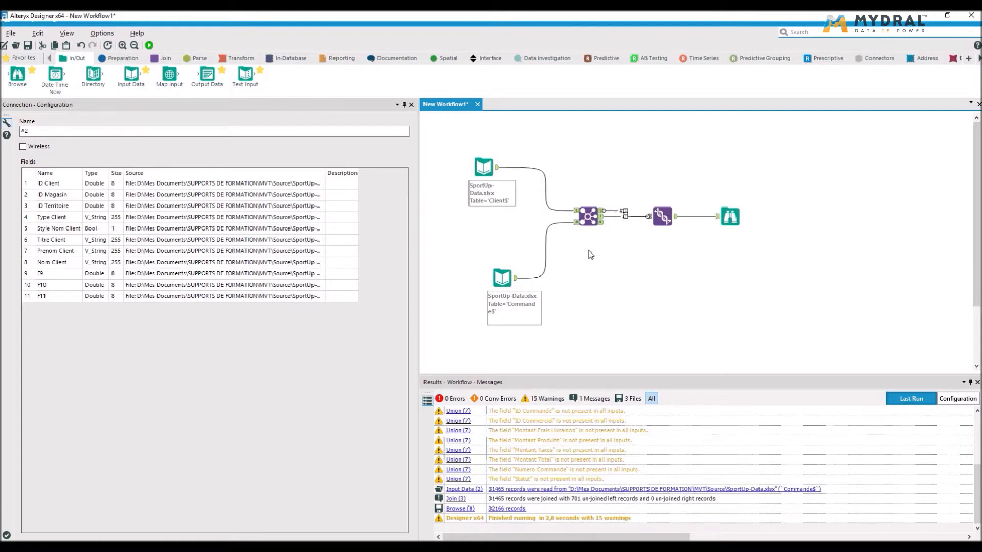
pyautogui.click(612, 217)
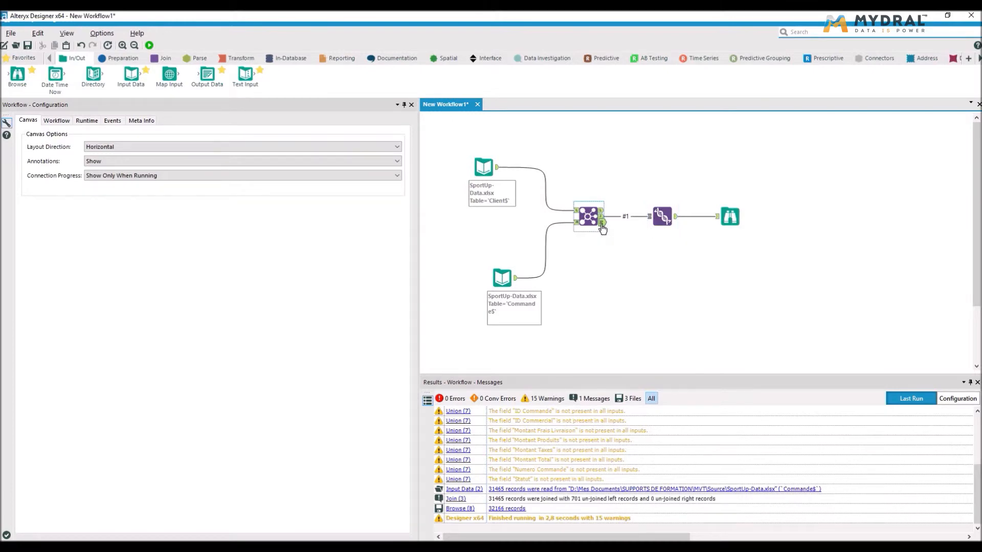
pyautogui.moveTo(602, 225); pyautogui.dragTo(656, 214)
pyautogui.click(149, 45)
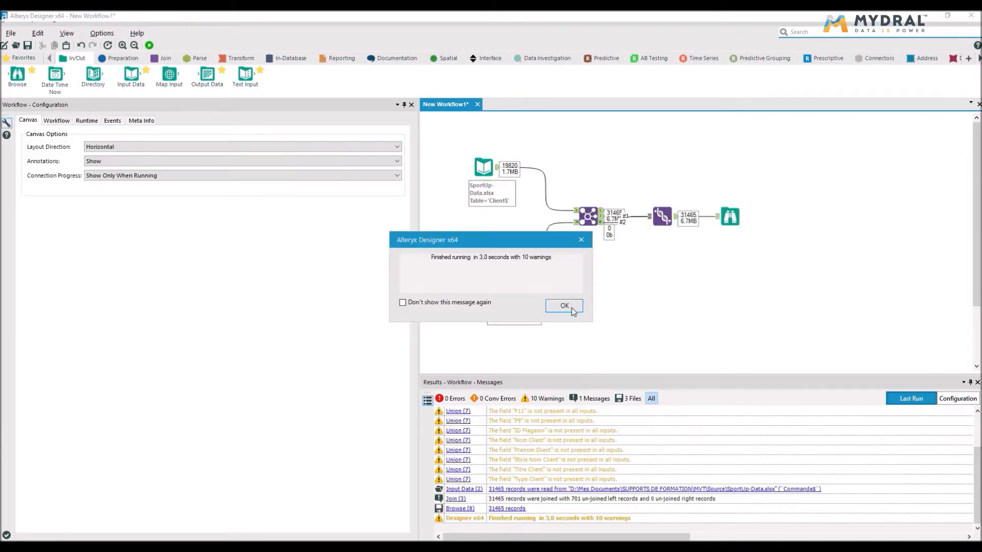
pyautogui.click(564, 305)
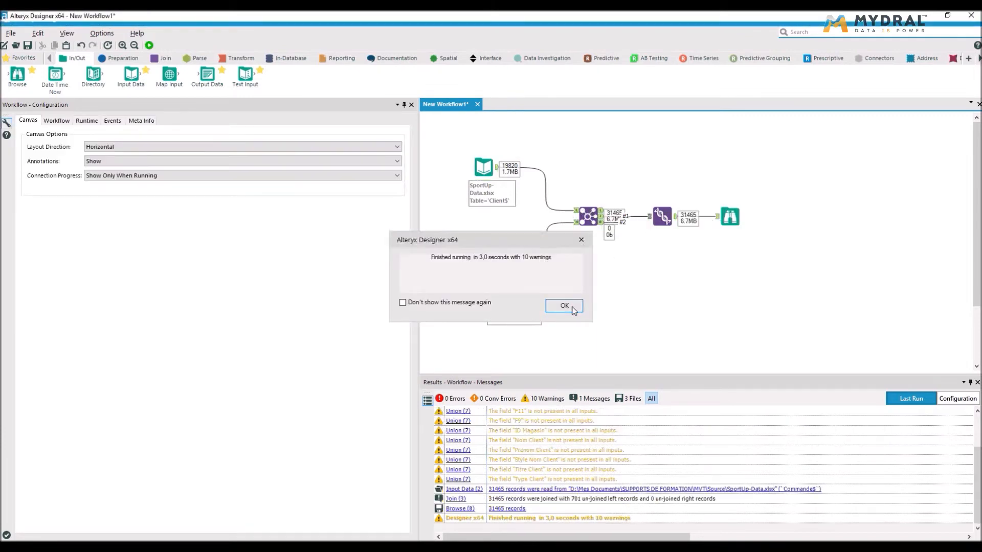
# Step: Examine the right-join records in the Browse tool and the Join tool's right unjoined output
pyautogui.click(725, 220)
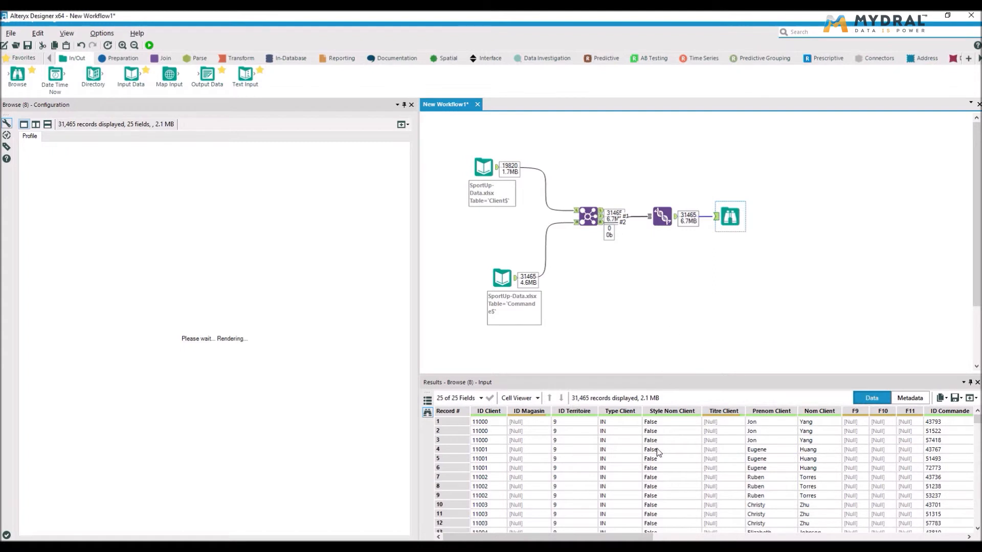
pyautogui.hscroll(5, 841, 492)
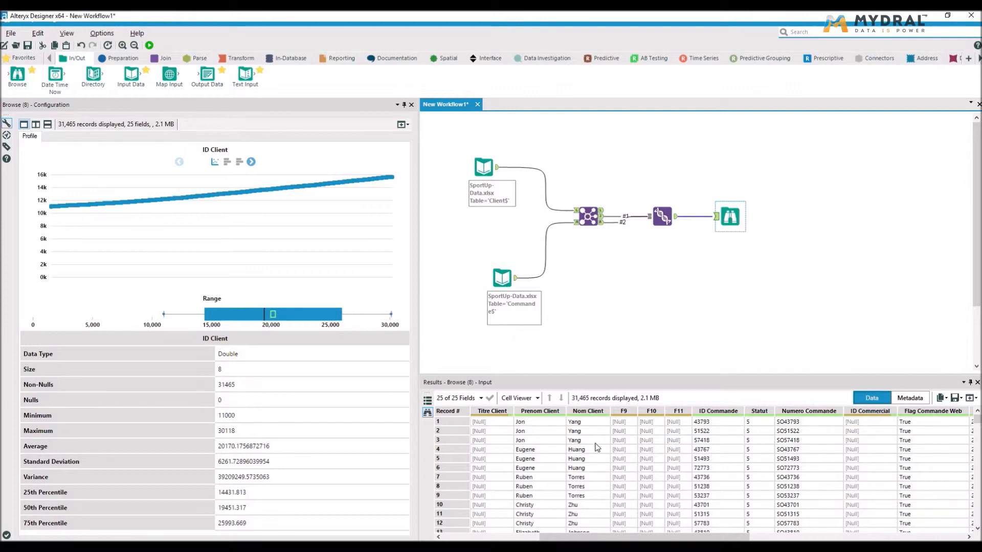
pyautogui.click(602, 223)
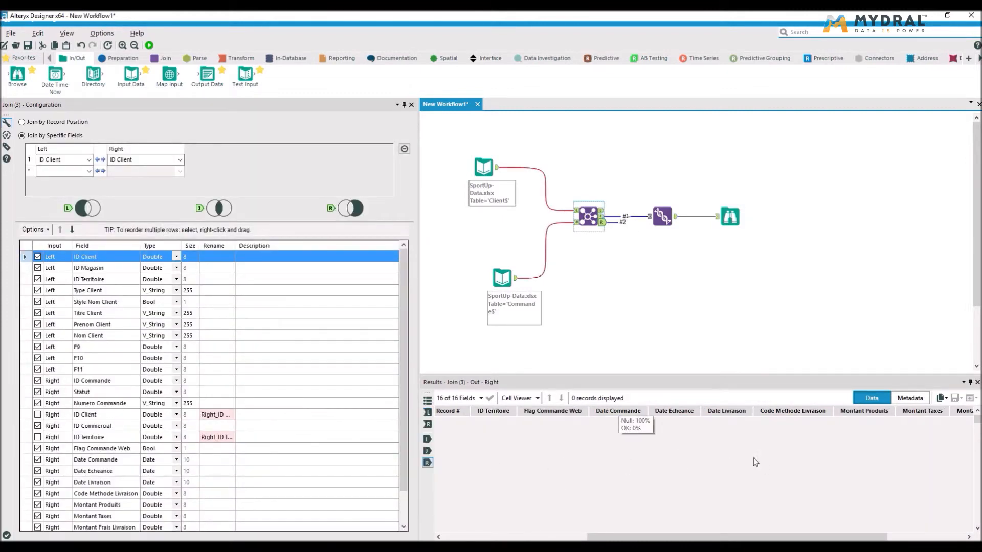
# Step: Switch to Photos to review the left, right, inner and excluding join diagrams, and return to Alteryx Designer
pyautogui.click(441, 549)
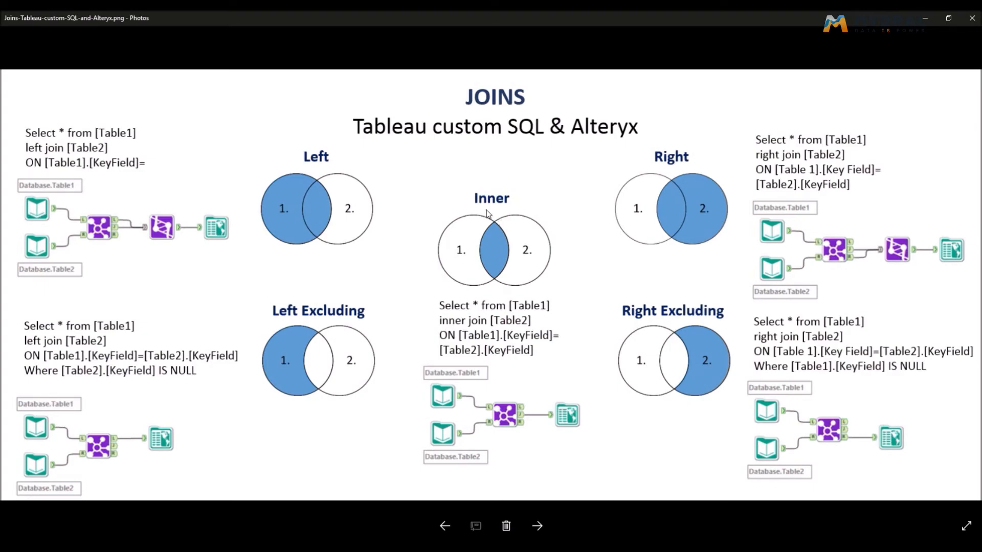
pyautogui.hotkey('alt', 'Tab')
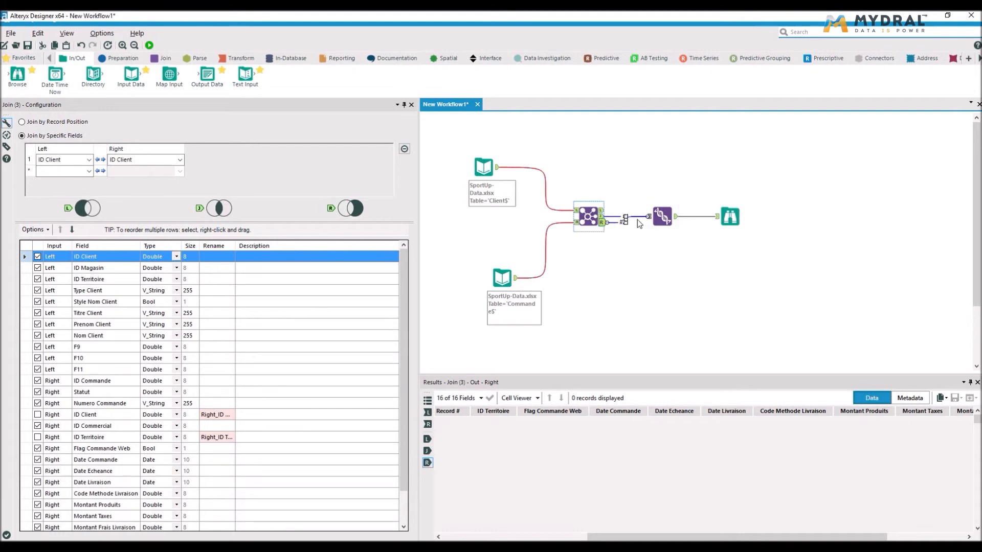
# Step: Delete the Union tool, connect the Join's inner (J) output directly to the Browse tool, and open the Join tool's configuration
pyautogui.click(662, 219)
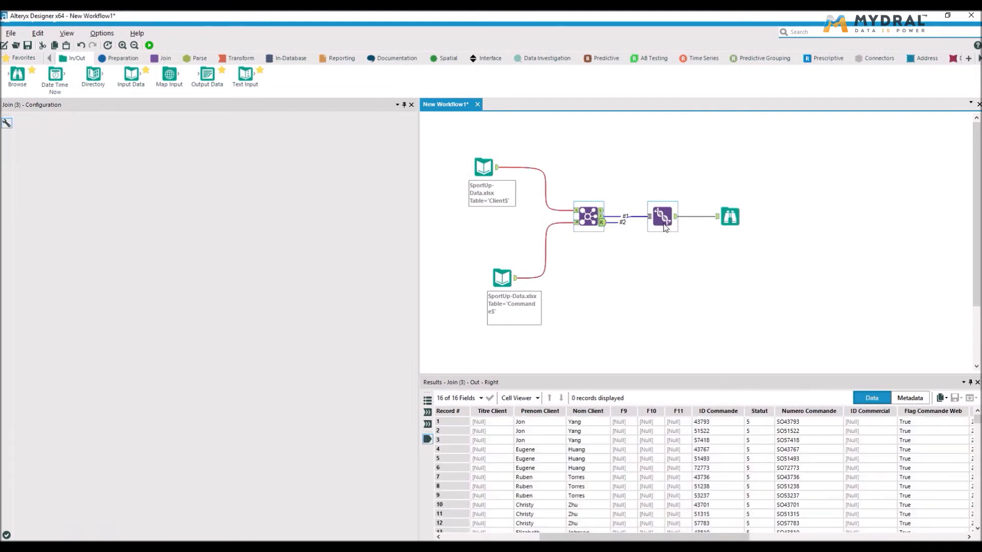
pyautogui.press('Delete')
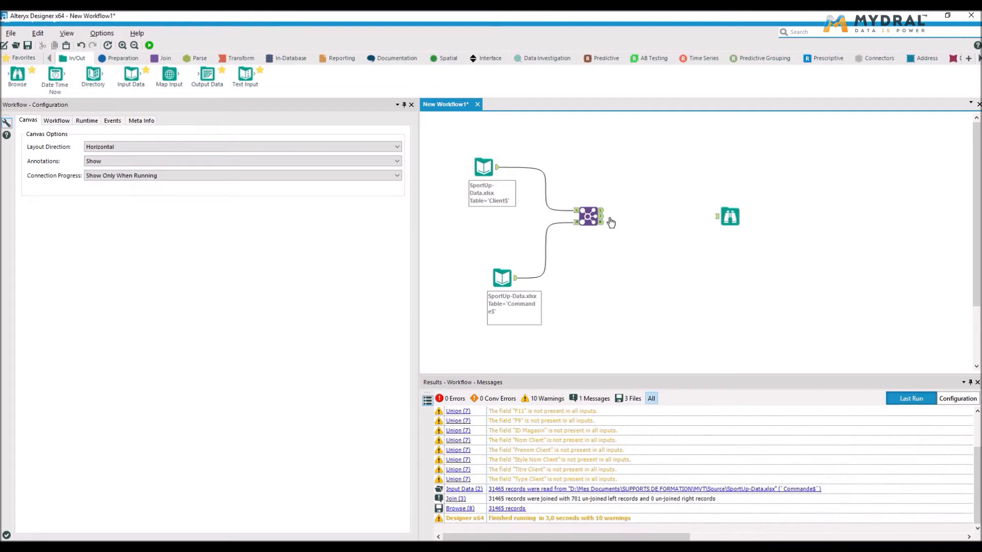
pyautogui.moveTo(602, 220); pyautogui.dragTo(715, 218)
pyautogui.click(584, 219)
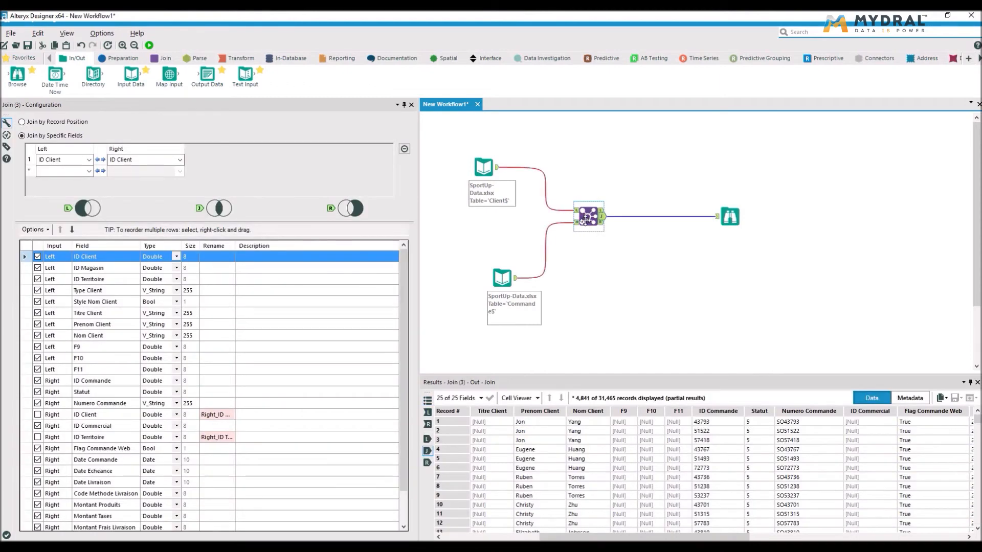
# Step: Deselect all output fields in the Join tool's configuration
pyautogui.click(37, 230)
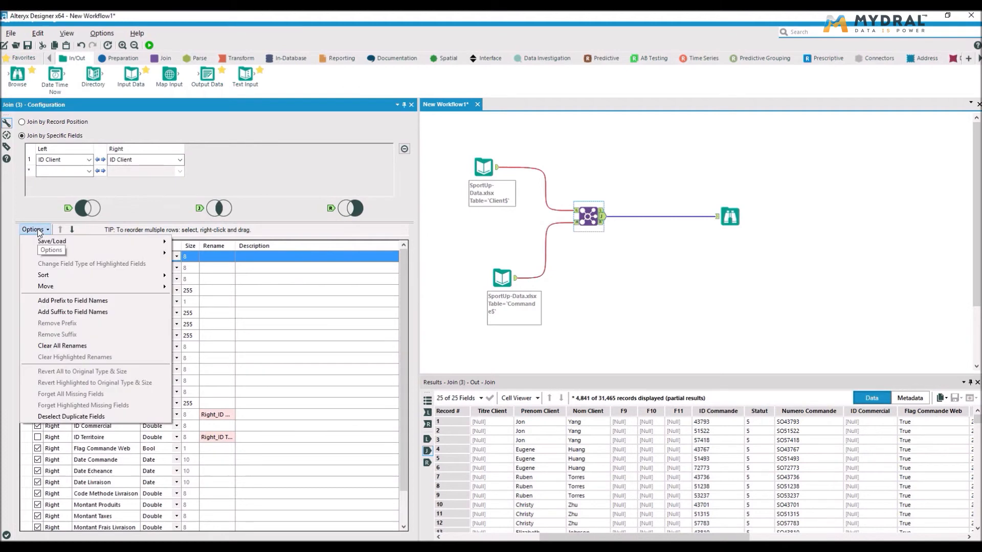
pyautogui.moveTo(62, 257)
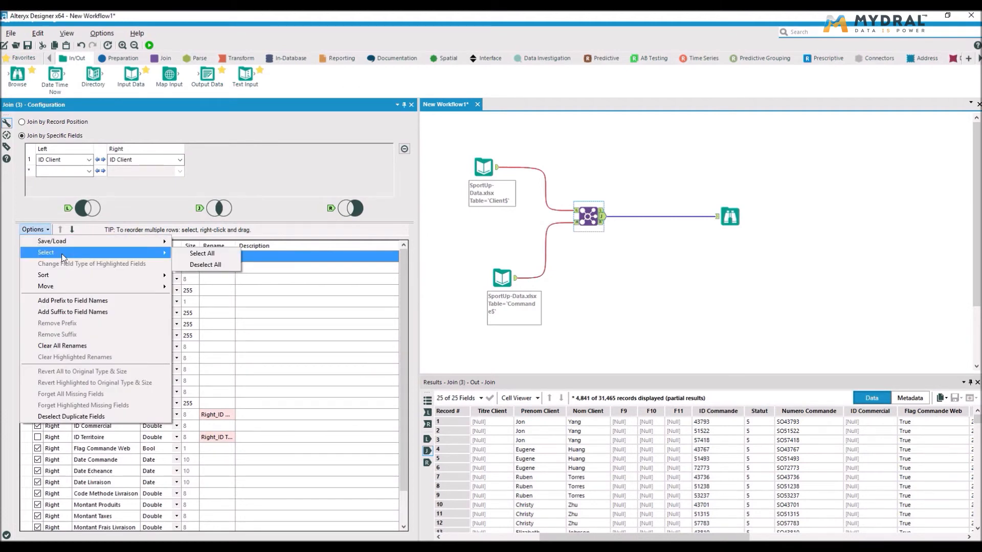
pyautogui.moveTo(38, 238)
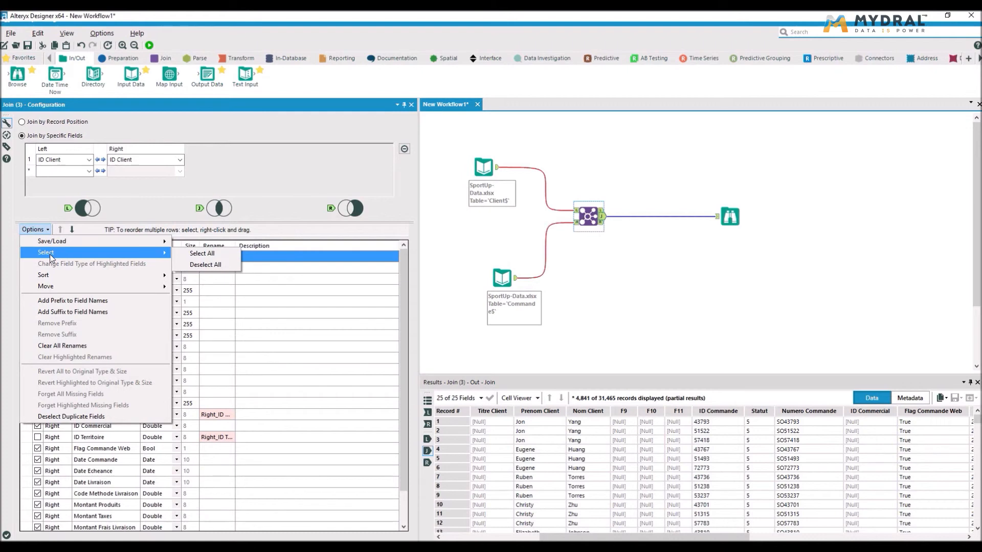
pyautogui.click(215, 265)
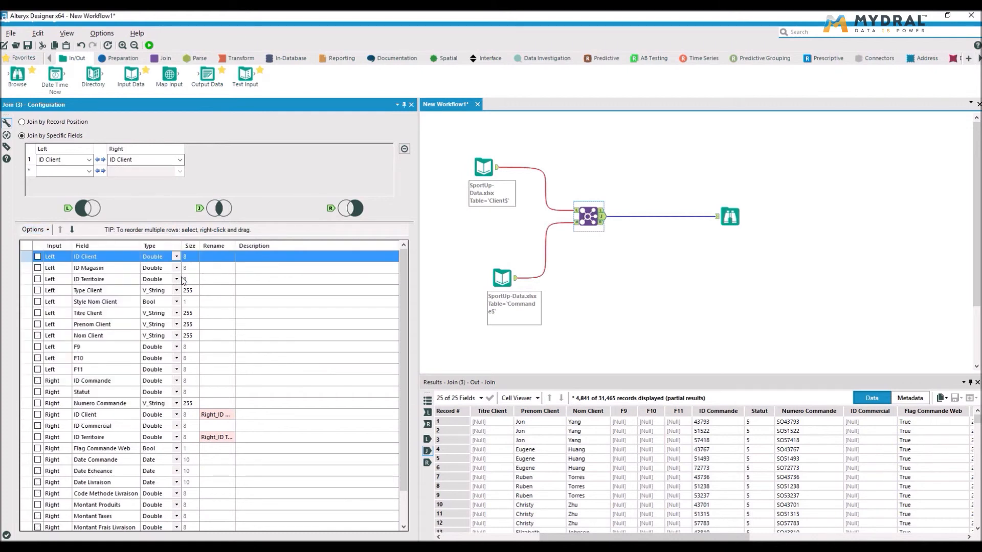
# Step: Include Prenom Client and Nom Client from the left input and Montant Total from the right input in the Join output
pyautogui.click(39, 326)
pyautogui.click(39, 325)
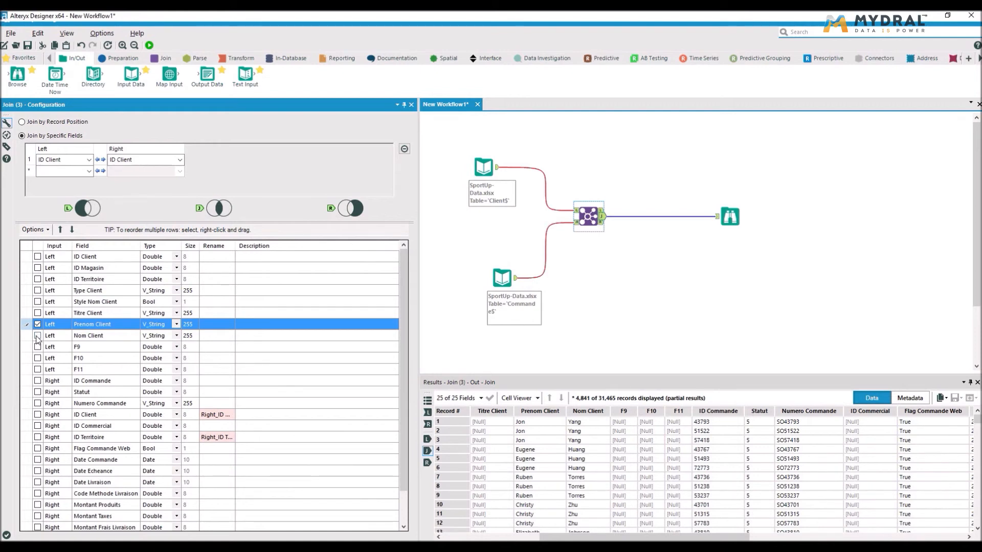
pyautogui.click(38, 336)
pyautogui.scroll(-2, 53, 438)
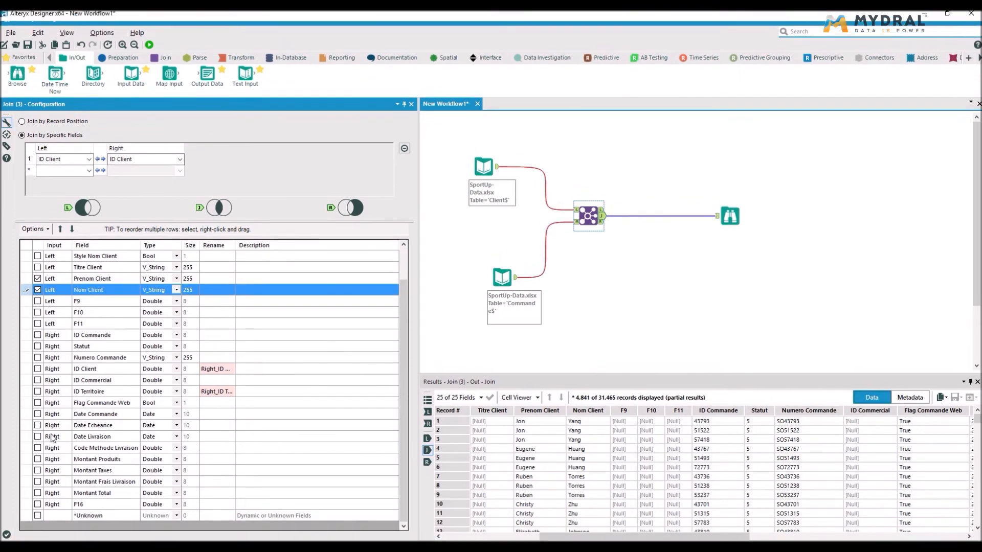
pyautogui.click(37, 494)
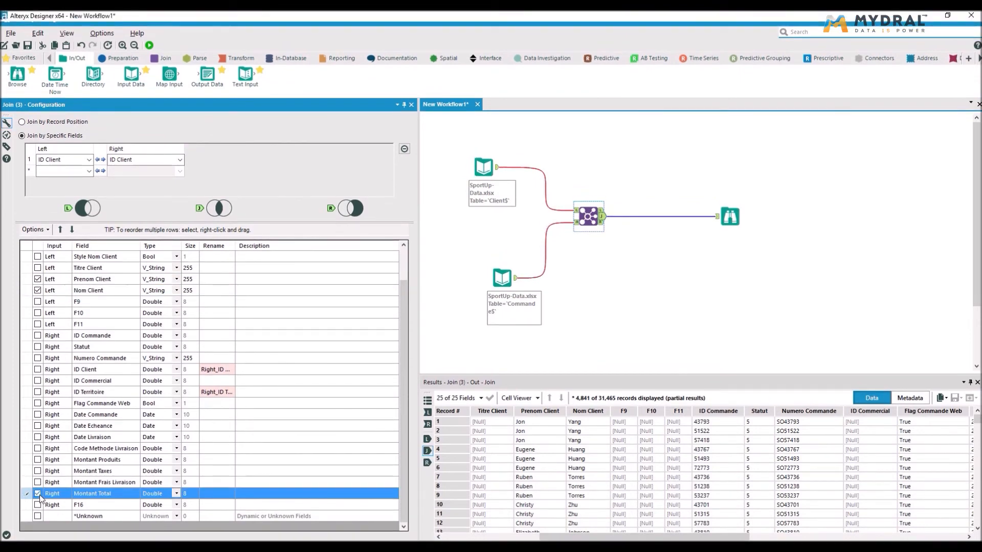
# Step: Run the workflow, dismiss the completion message, and review the joined records in the Browse tool
pyautogui.click(149, 46)
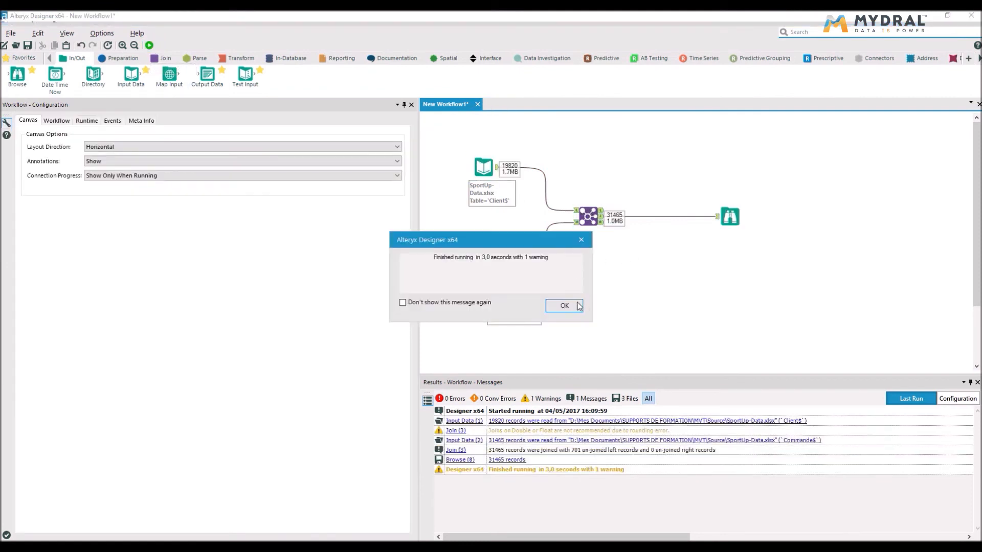
pyautogui.click(564, 305)
pyautogui.click(729, 221)
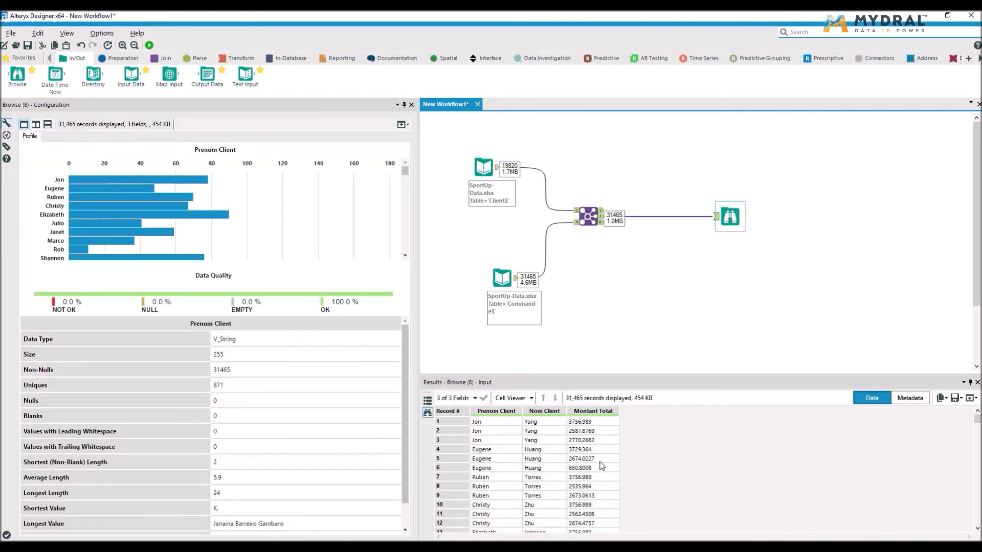
pyautogui.scroll(-3, 554, 470)
pyautogui.scroll(3, 555, 470)
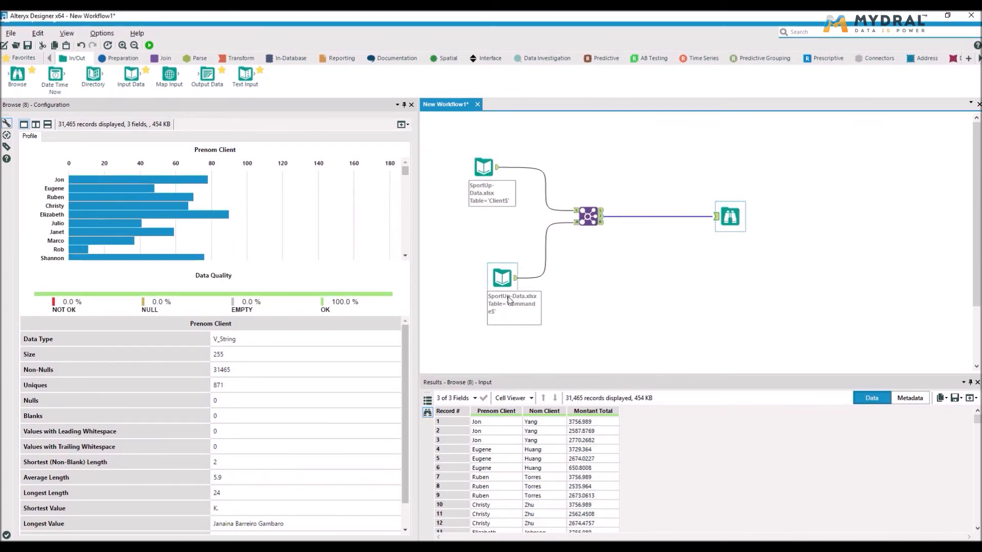